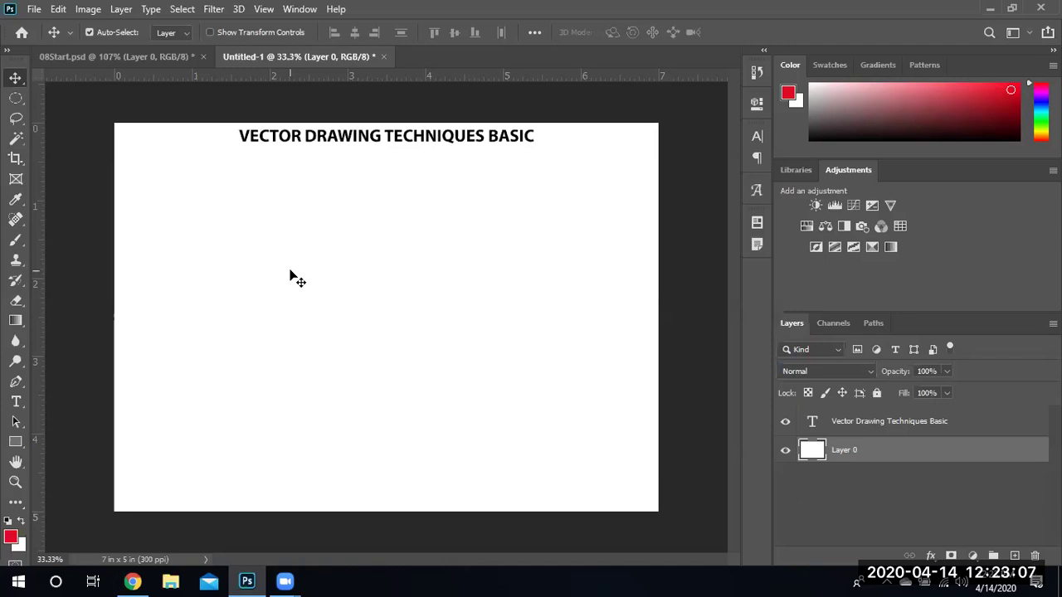
# With the Pen Tool in Shape mode, place a smooth first anchor left of centre below the title.
pyautogui.click(16, 382)
pyautogui.click(60, 382)
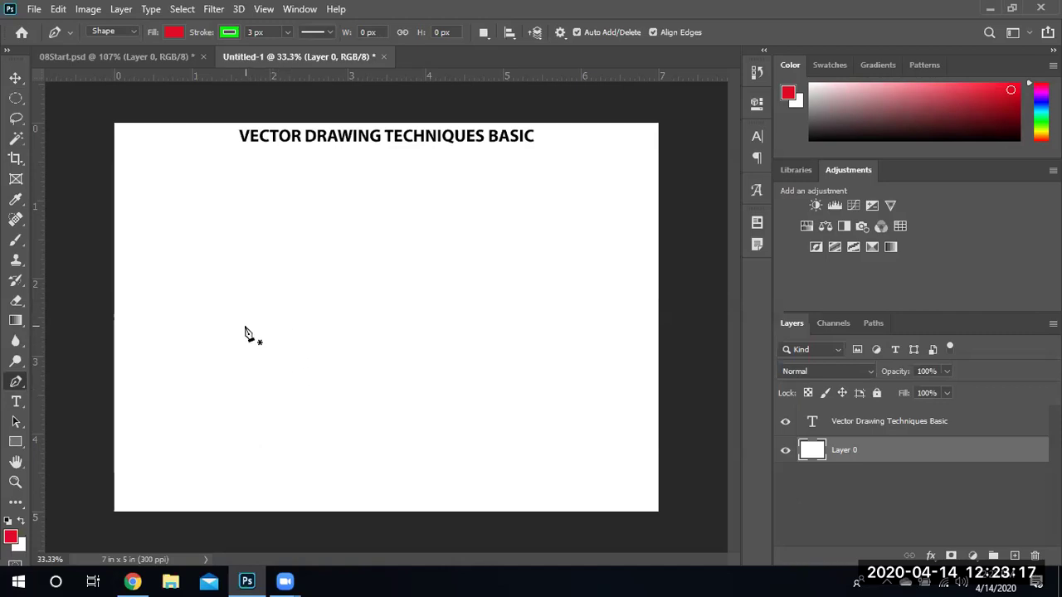
pyautogui.moveTo(245, 326); pyautogui.dragTo(288, 350)
pyautogui.moveTo(290, 310); pyautogui.dragTo(244, 400)
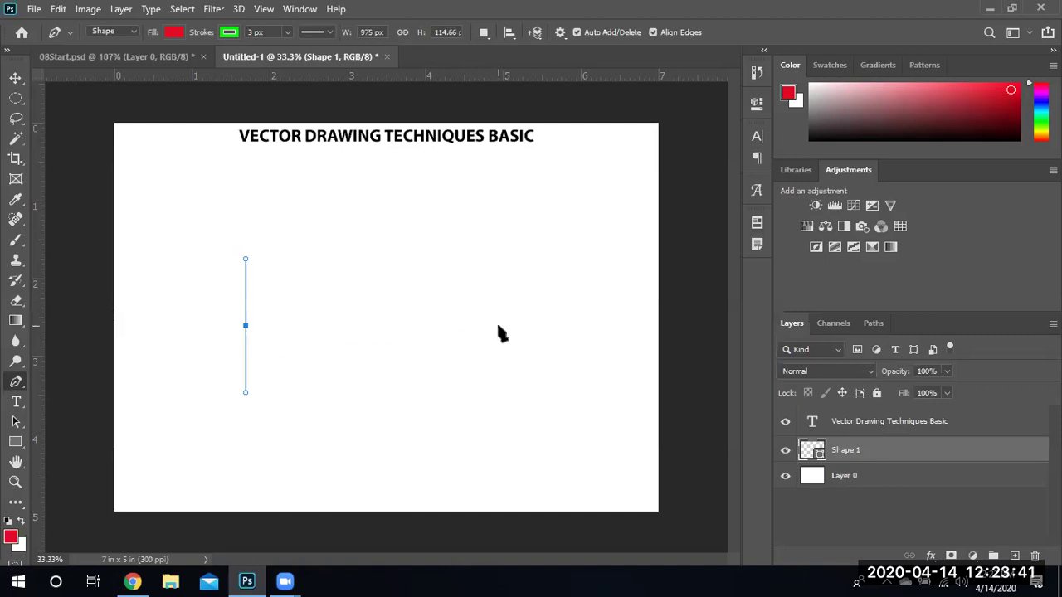
# Add a smooth right anchor, close the red shape on the first anchor, and reshape its lower handle.
pyautogui.moveTo(498, 325); pyautogui.dragTo(495, 450)
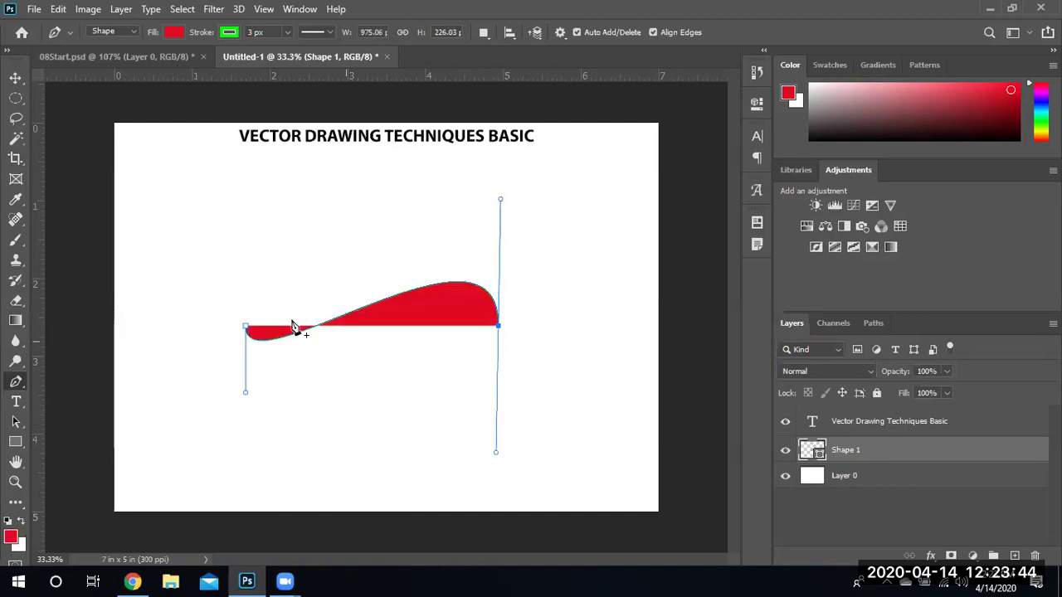
pyautogui.click(245, 326)
pyautogui.moveTo(496, 460)
pyautogui.mouseDown()
pyautogui.moveTo(490, 483)
pyautogui.moveTo(350, 421)
pyautogui.moveTo(475, 464)
pyautogui.mouseUp()
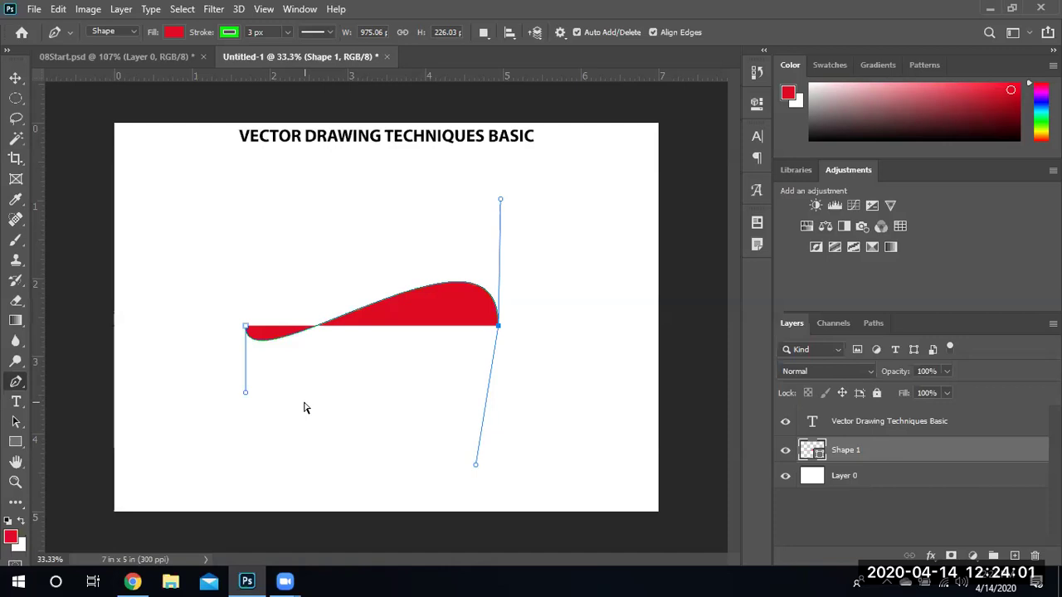
# Undo the red shape and draw an unfilled Path-mode curve between a left and a right anchor.
pyautogui.hotkey('ctrl', 'z')
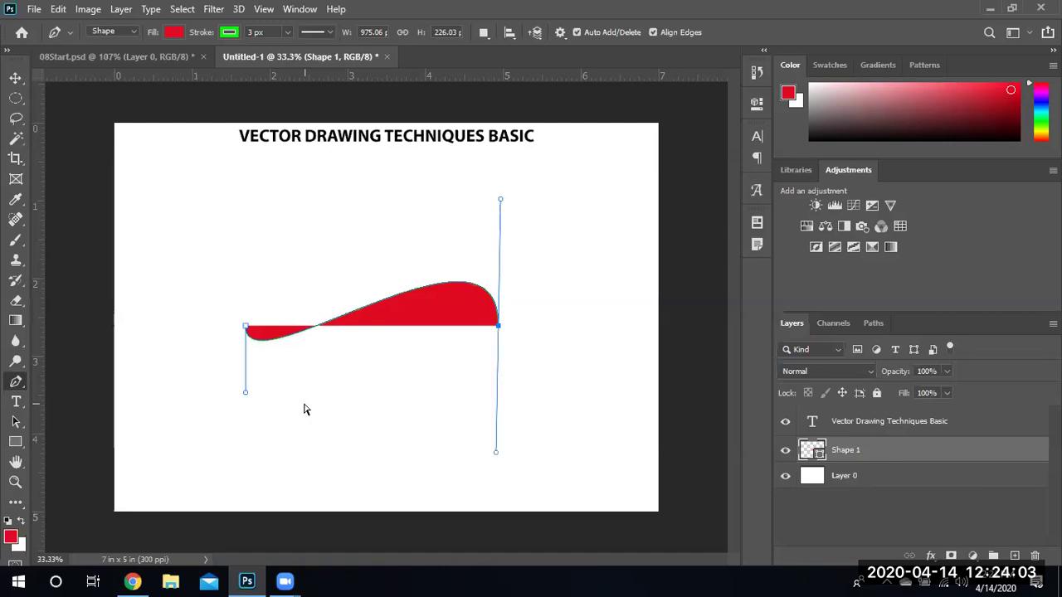
pyautogui.hotkey('ctrl', 'z')
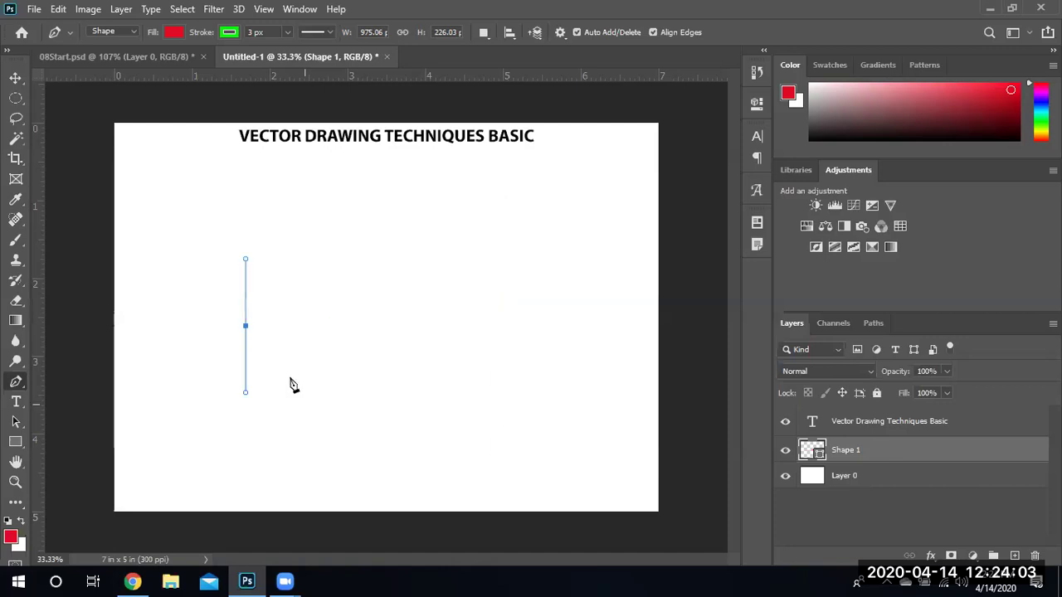
pyautogui.click(134, 31)
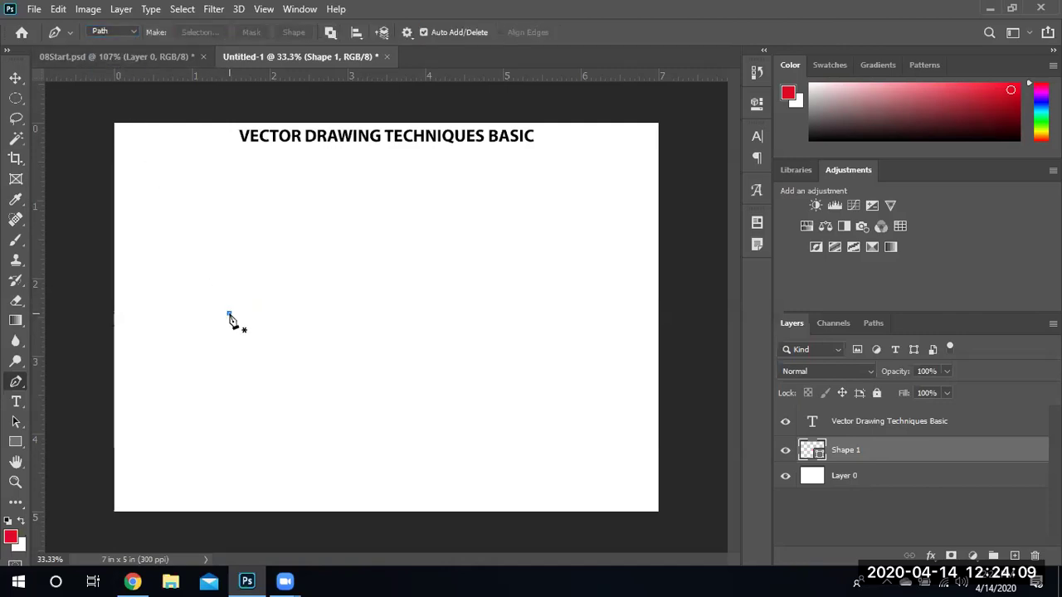
pyautogui.moveTo(230, 316); pyautogui.dragTo(233, 418)
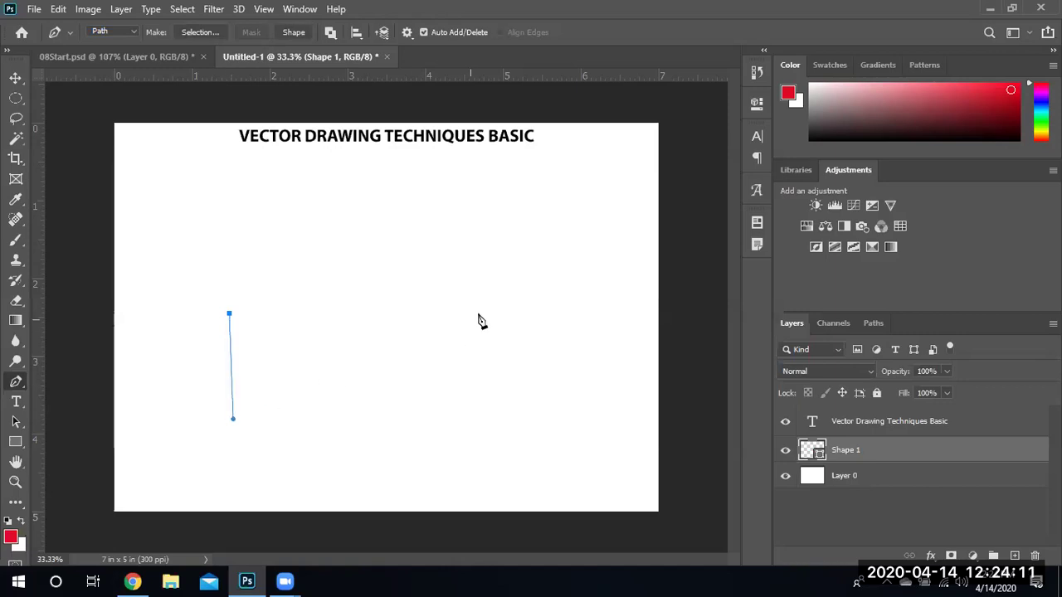
pyautogui.moveTo(529, 302); pyautogui.dragTo(523, 440)
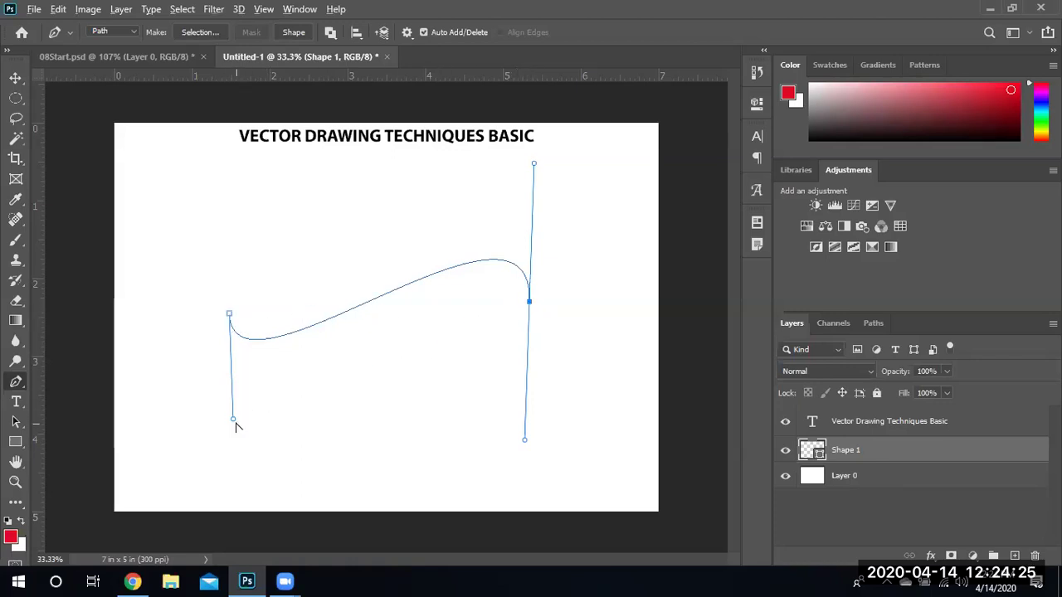
# Reshape the curve with the left anchor's handles, adding and then deleting a test middle anchor.
pyautogui.moveTo(232, 421); pyautogui.dragTo(172, 468)
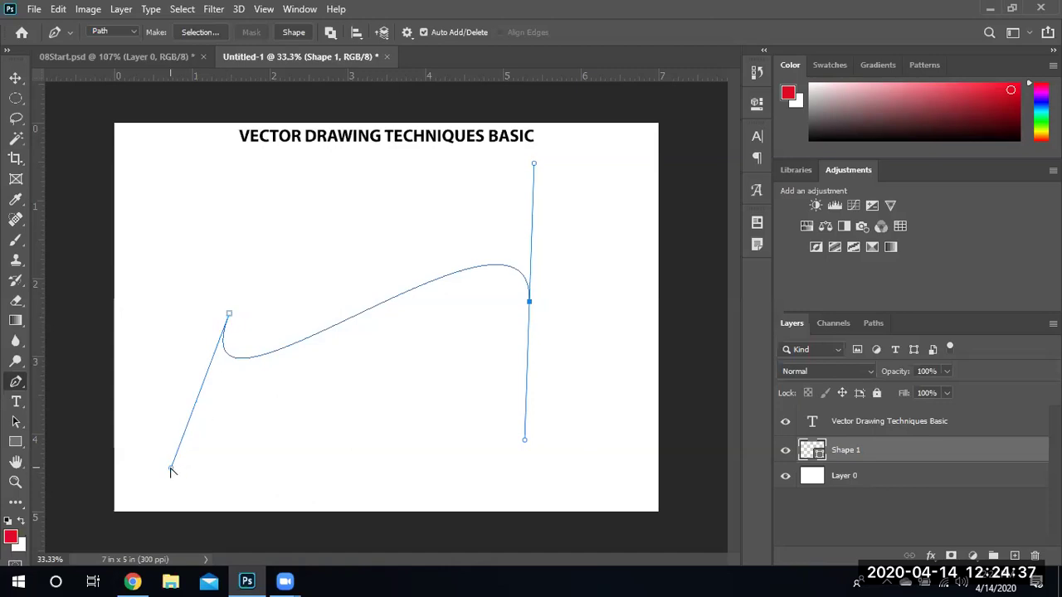
pyautogui.moveTo(170, 471); pyautogui.dragTo(130, 318)
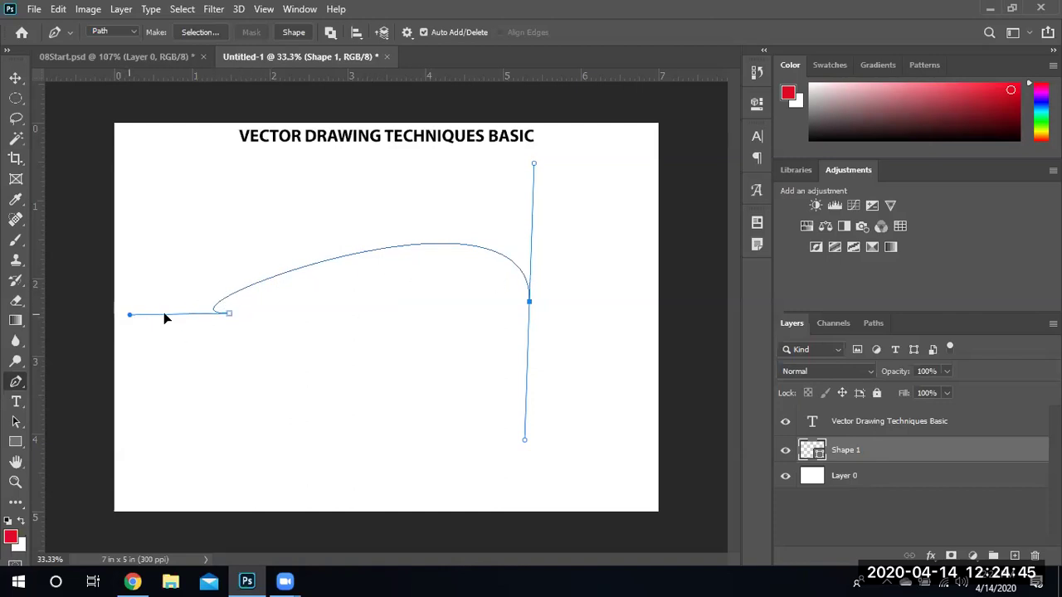
pyautogui.moveTo(166, 315); pyautogui.dragTo(222, 400)
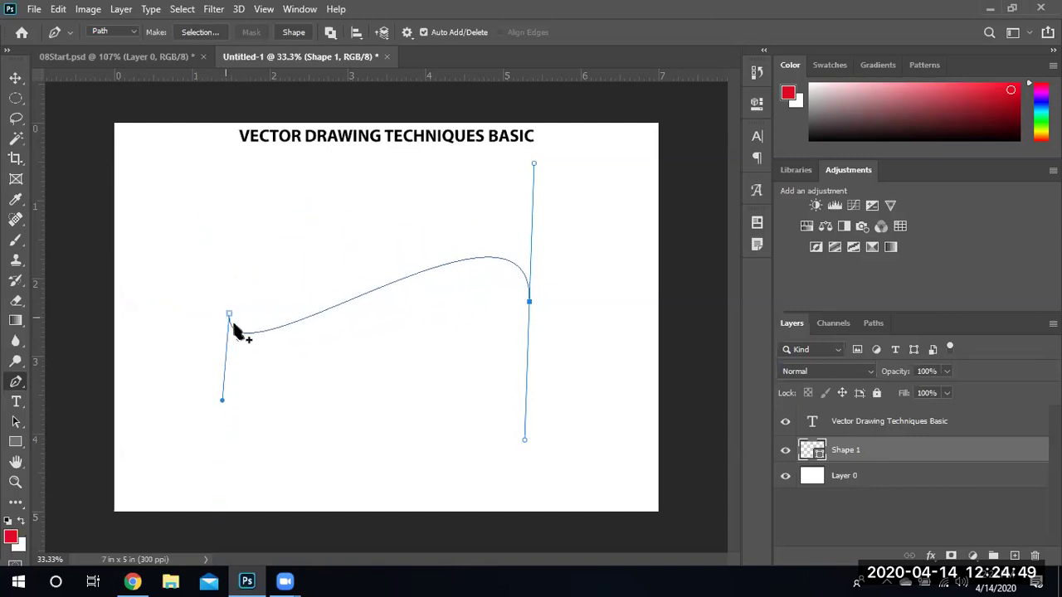
pyautogui.click(351, 297)
pyautogui.moveTo(222, 403); pyautogui.dragTo(229, 423)
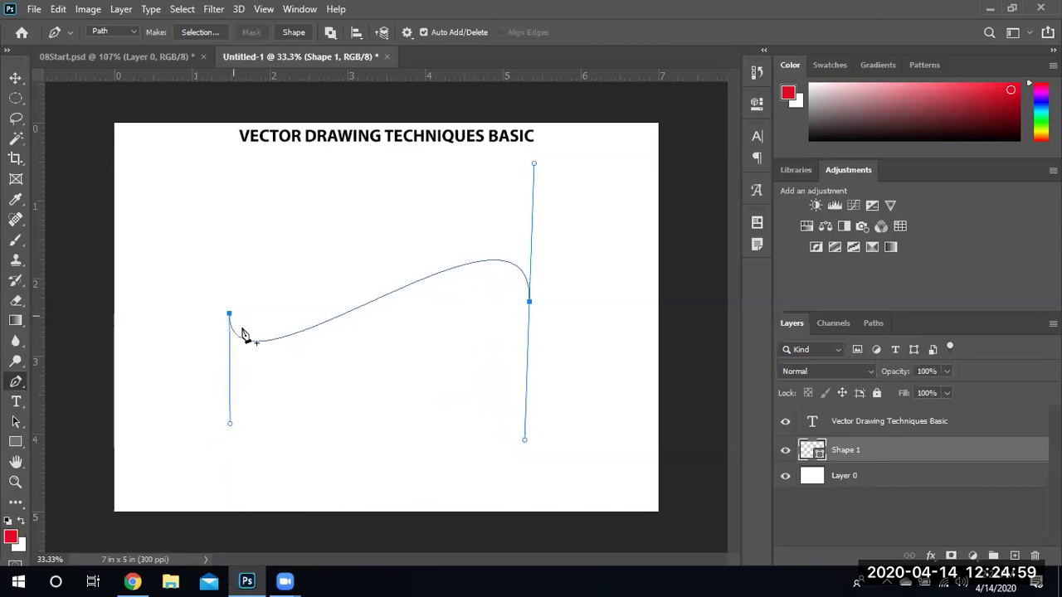
pyautogui.click(364, 306)
pyautogui.click(365, 307)
pyautogui.moveTo(230, 423)
pyautogui.mouseDown()
pyautogui.moveTo(381, 490)
pyautogui.moveTo(234, 516)
pyautogui.moveTo(210, 461)
pyautogui.moveTo(224, 421)
pyautogui.mouseUp()
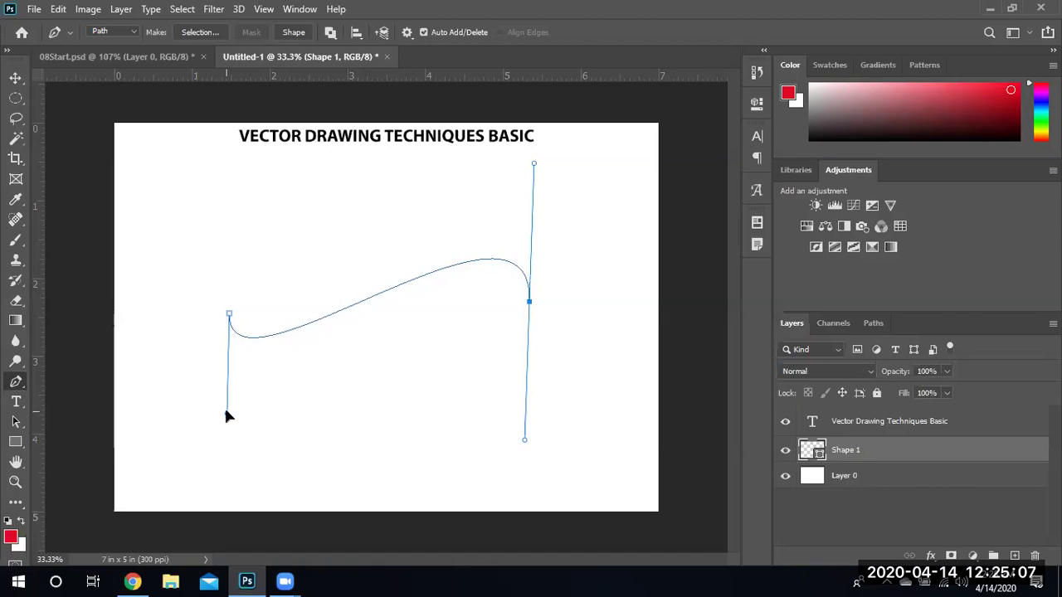
# Swing both anchors' direction handles across each other to form a deep pointed V dip.
pyautogui.click(227, 410)
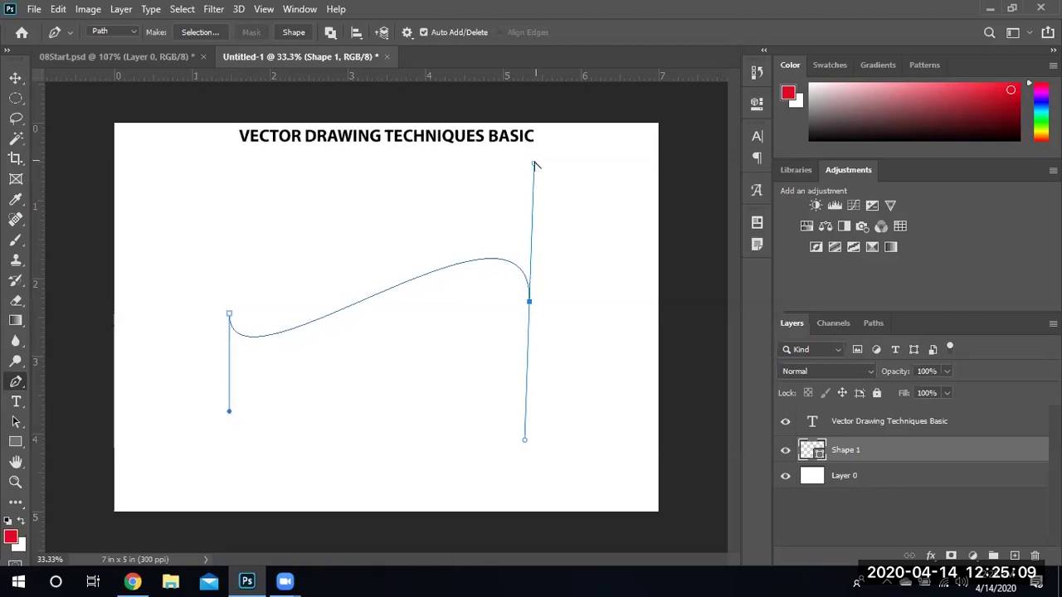
pyautogui.moveTo(520, 170); pyautogui.dragTo(211, 491)
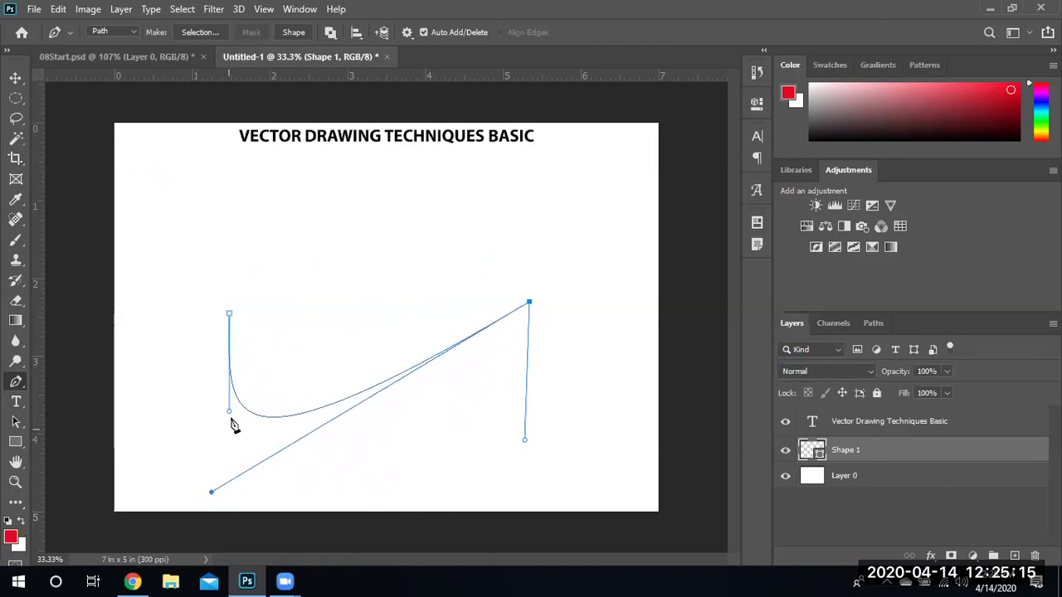
pyautogui.moveTo(230, 414); pyautogui.dragTo(500, 502)
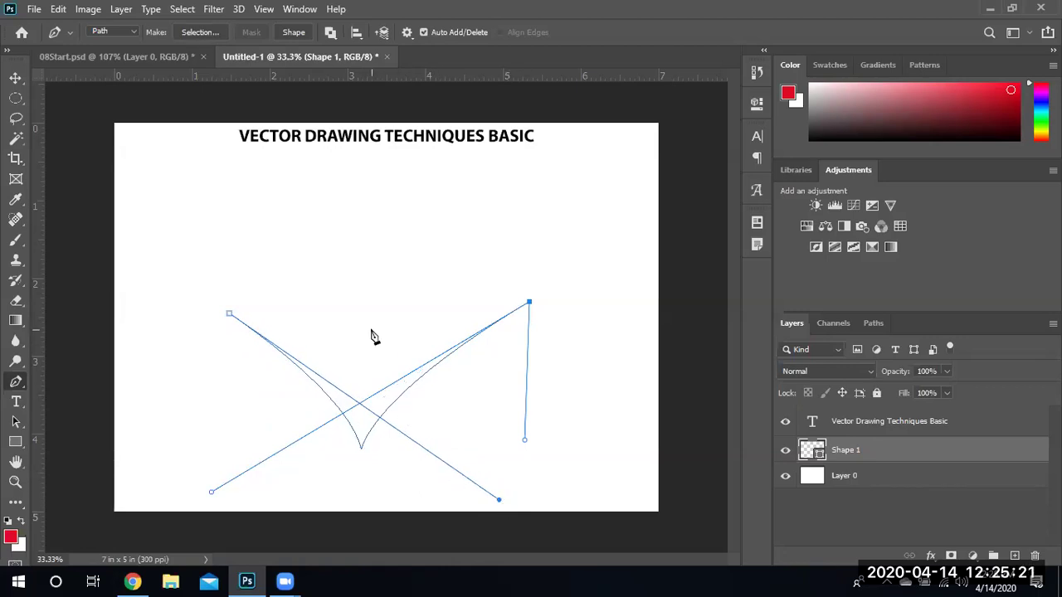
pyautogui.click(16, 78)
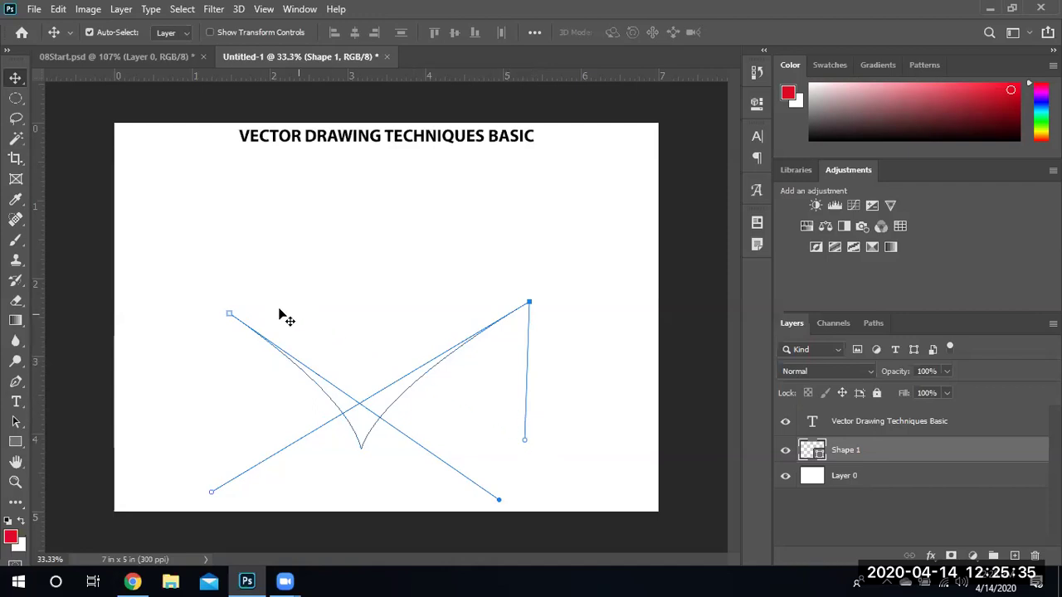
# Dismiss the canvas context menu and reselect the standard Pen Tool, leaving the V path unchanged.
pyautogui.rightClick(234, 291)
pyautogui.click(190, 267)
pyautogui.click(15, 382)
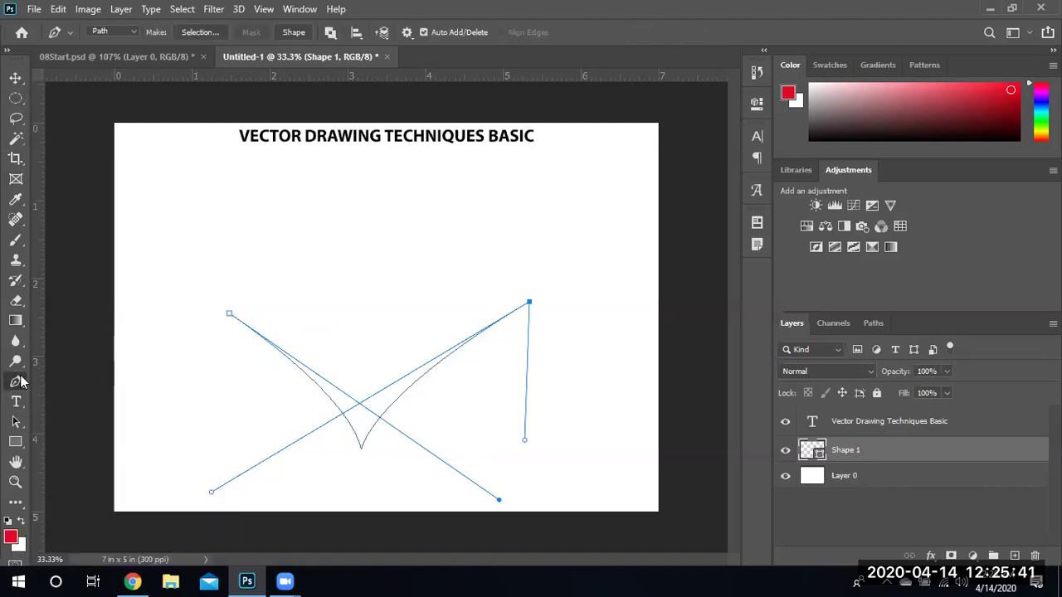
pyautogui.rightClick(24, 384)
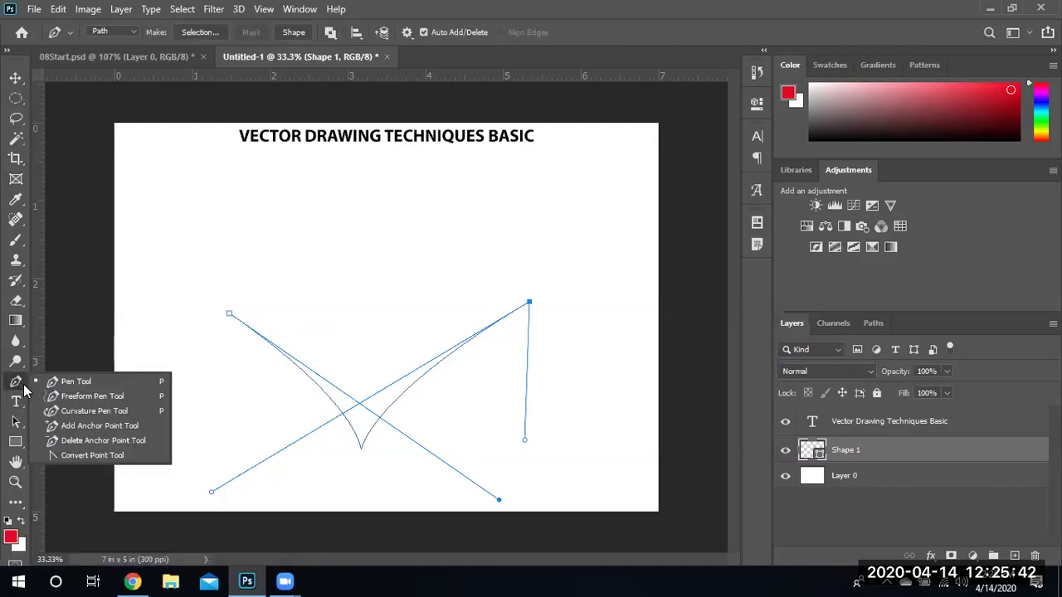
pyautogui.click(75, 386)
pyautogui.click(246, 324)
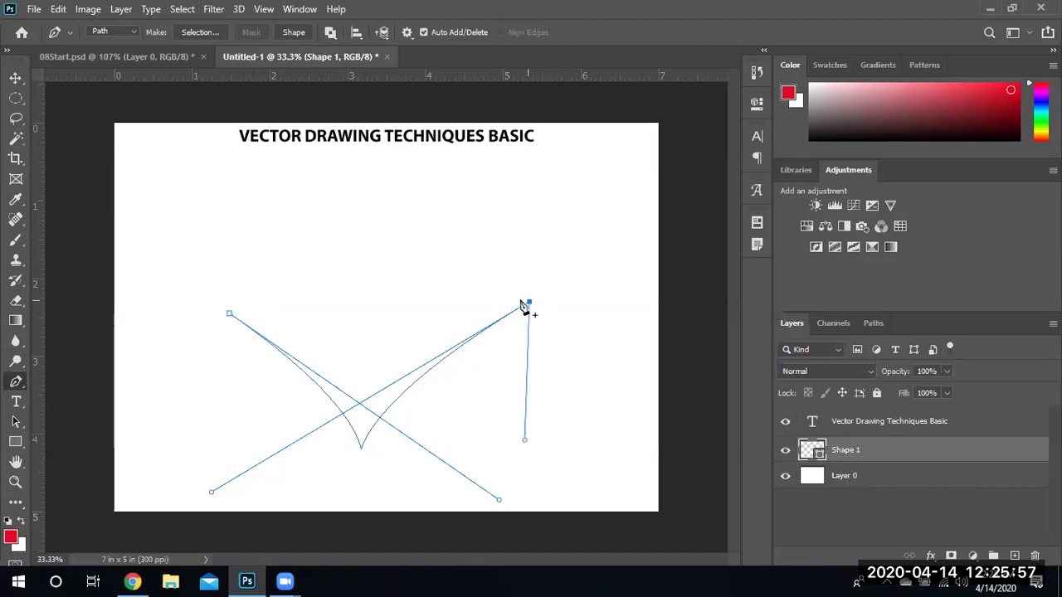
# Close the path on the left anchor and pull smooth vertical handles from both anchors.
pyautogui.click(230, 316)
pyautogui.click(232, 321)
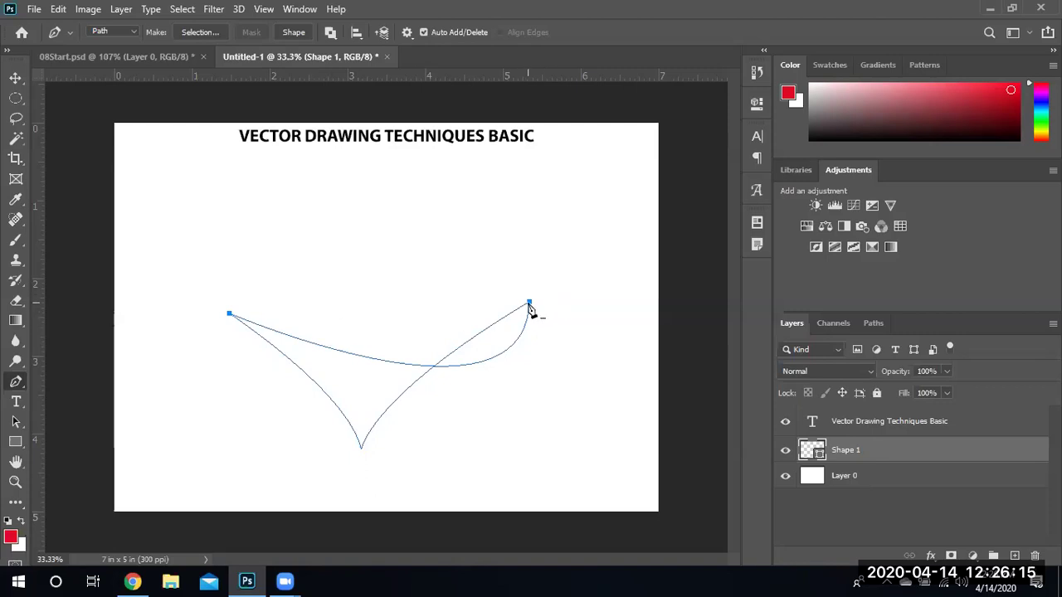
pyautogui.moveTo(529, 304); pyautogui.dragTo(526, 419)
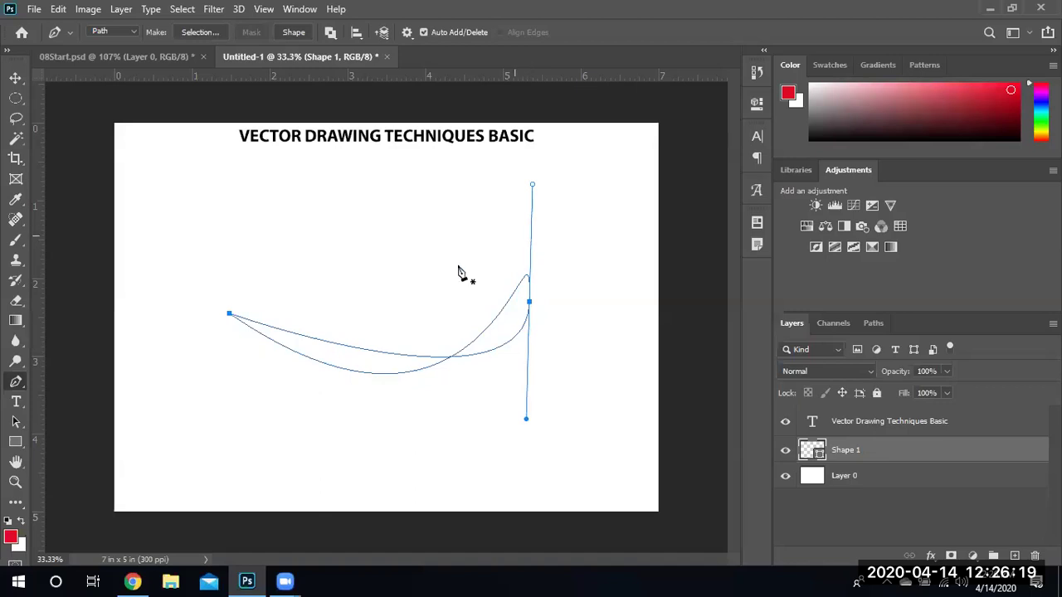
pyautogui.moveTo(229, 314); pyautogui.dragTo(220, 457)
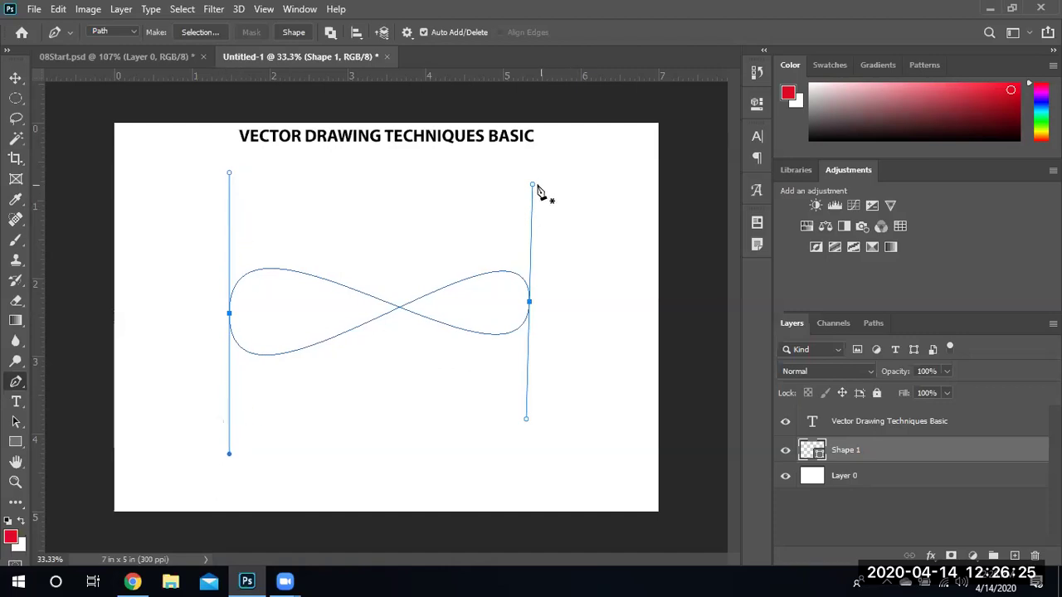
# Convert the right anchor into a corner, sweeping its handles up and right into a pointed tip.
pyautogui.moveTo(533, 184); pyautogui.dragTo(530, 168)
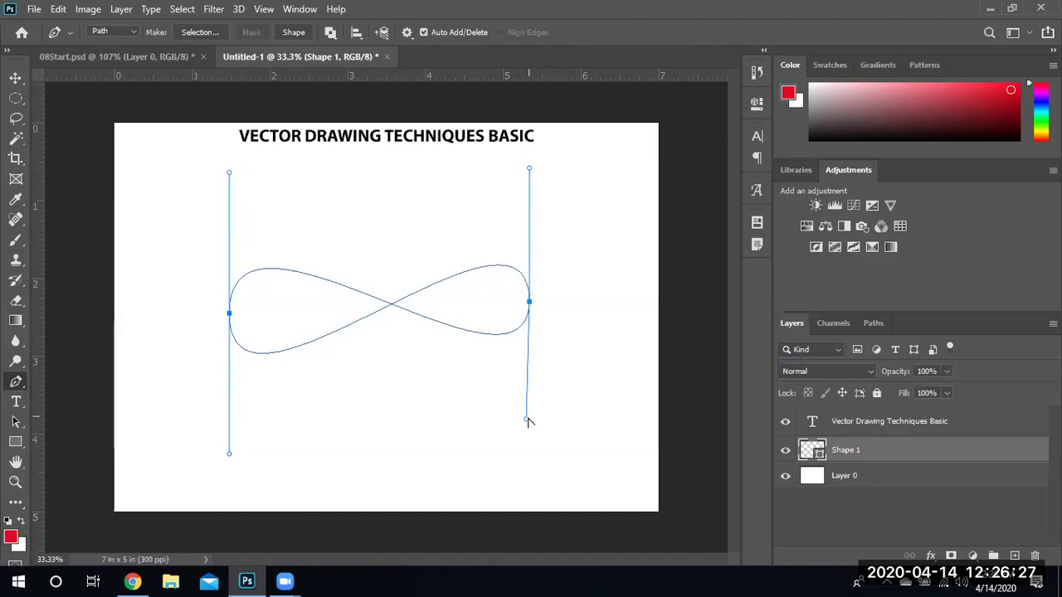
pyautogui.moveTo(528, 421); pyautogui.dragTo(539, 470)
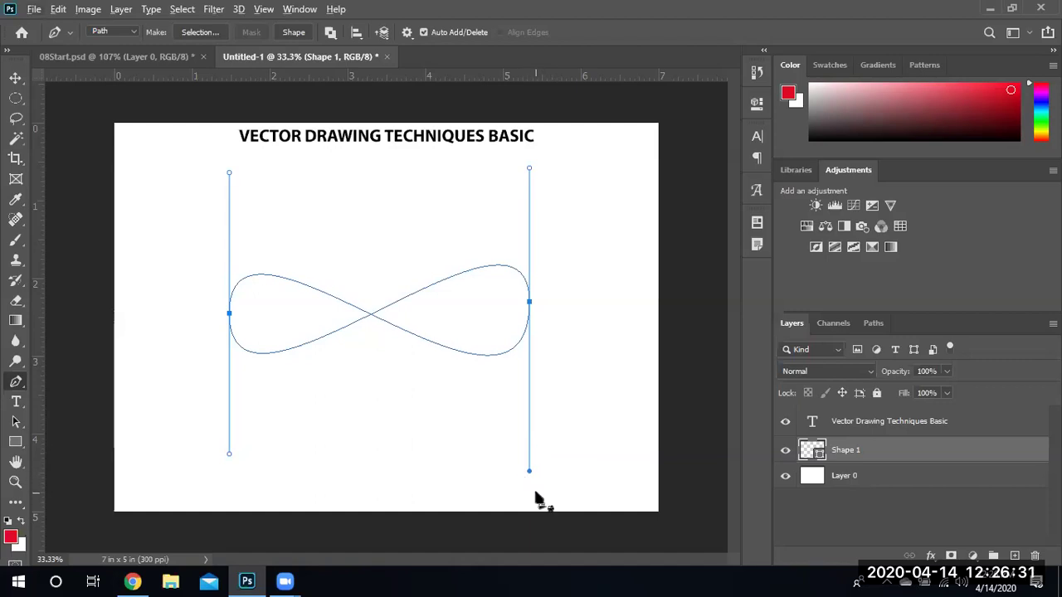
pyautogui.moveTo(529, 473); pyautogui.dragTo(578, 196)
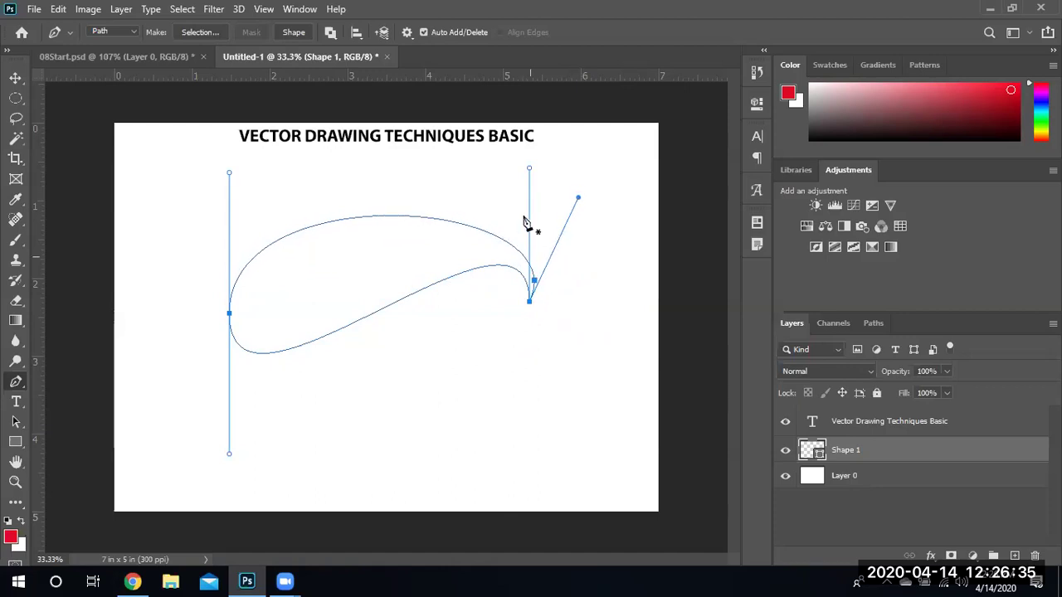
pyautogui.moveTo(531, 169); pyautogui.dragTo(569, 110)
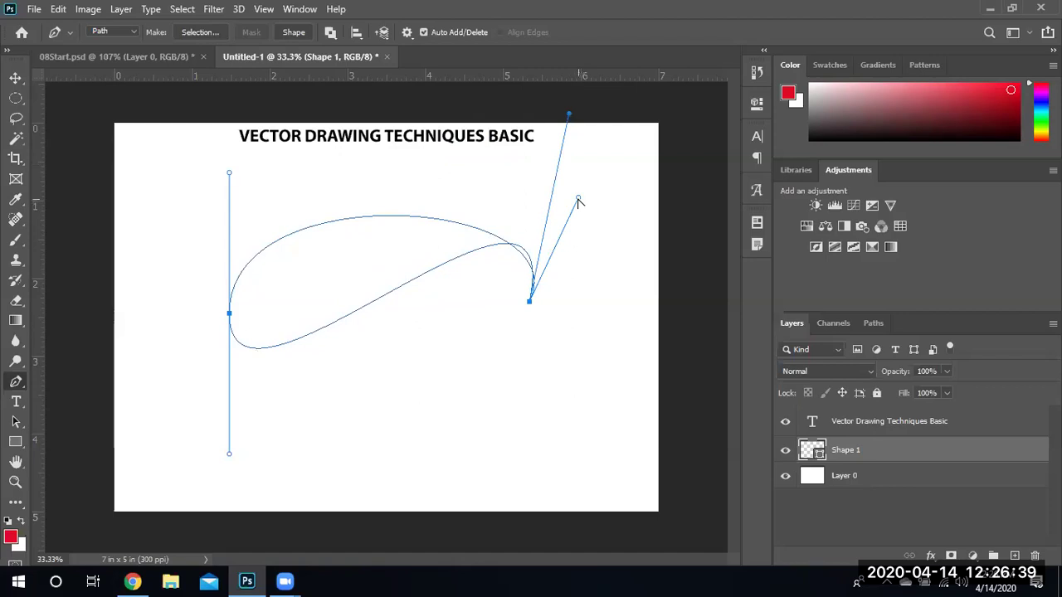
pyautogui.moveTo(578, 198); pyautogui.dragTo(618, 119)
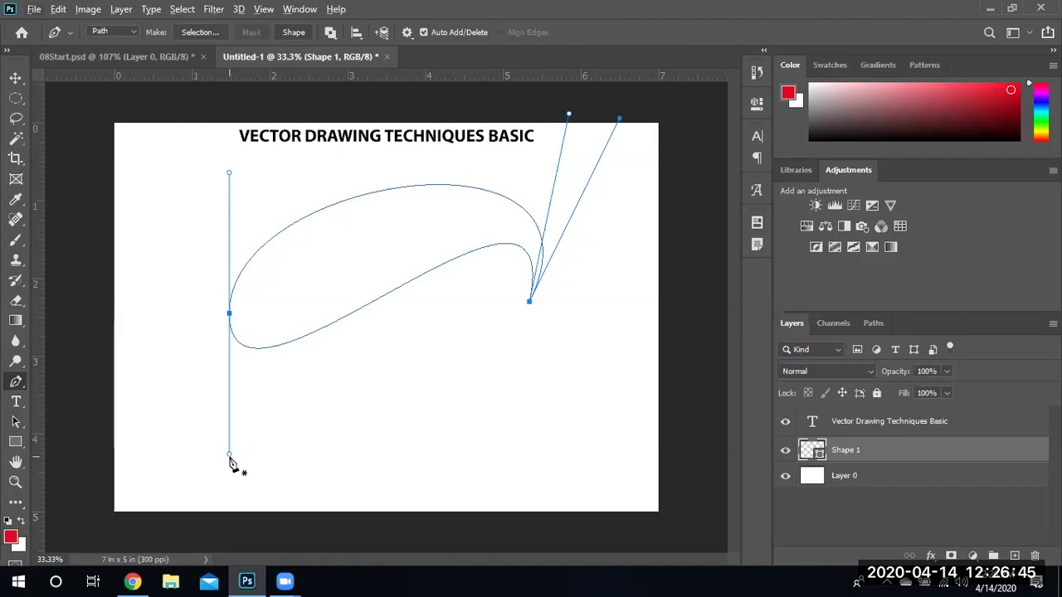
# Undo the stray new path and redo to restore the closed curved path.
pyautogui.press('Escape')
pyautogui.moveTo(228, 453); pyautogui.dragTo(269, 412)
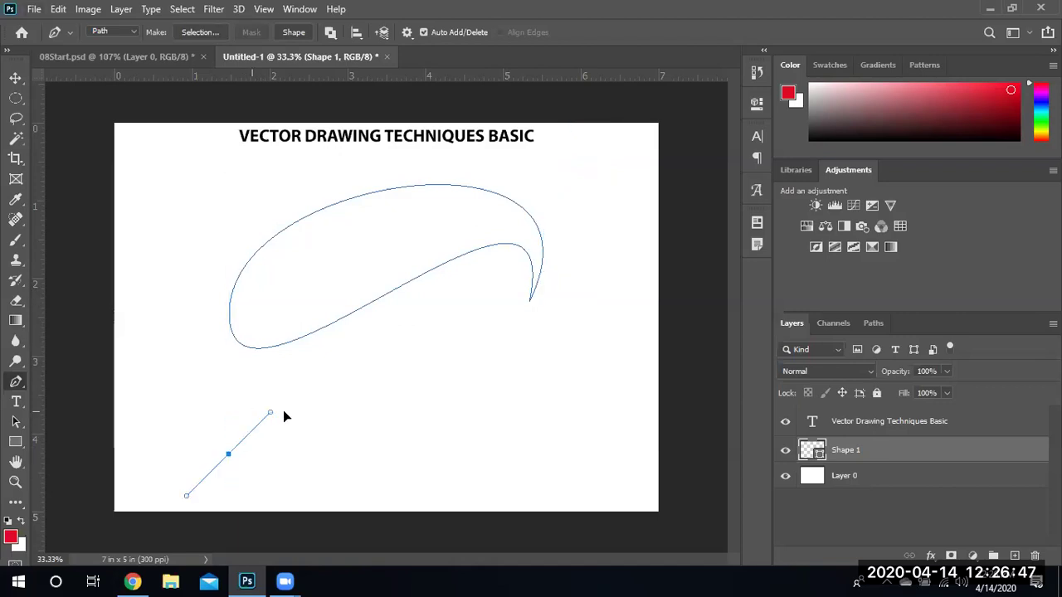
pyautogui.hotkey('ctrl', 'z')
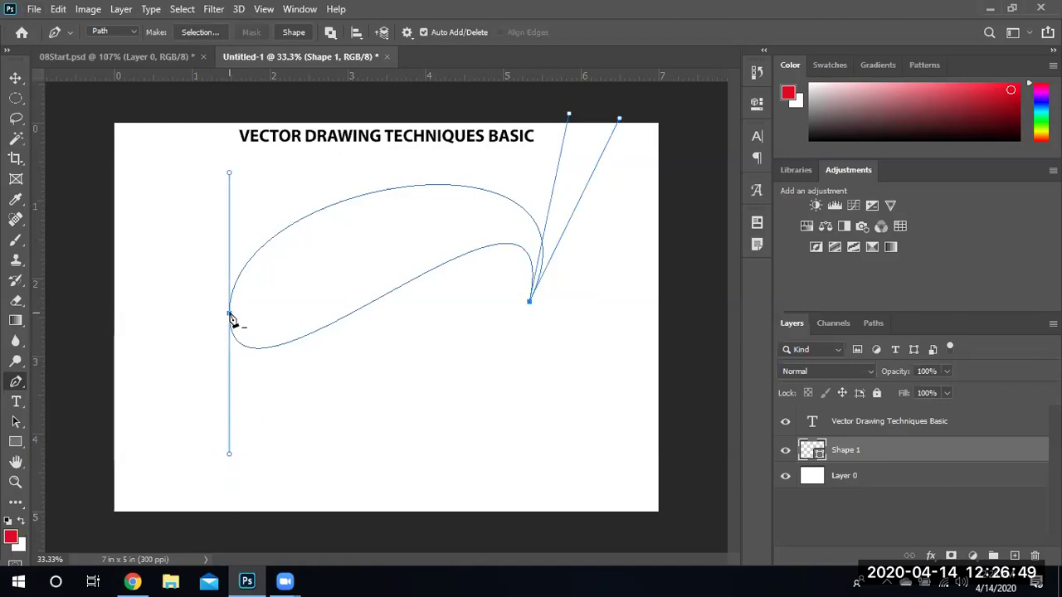
pyautogui.hotkey('ctrl', 'z')
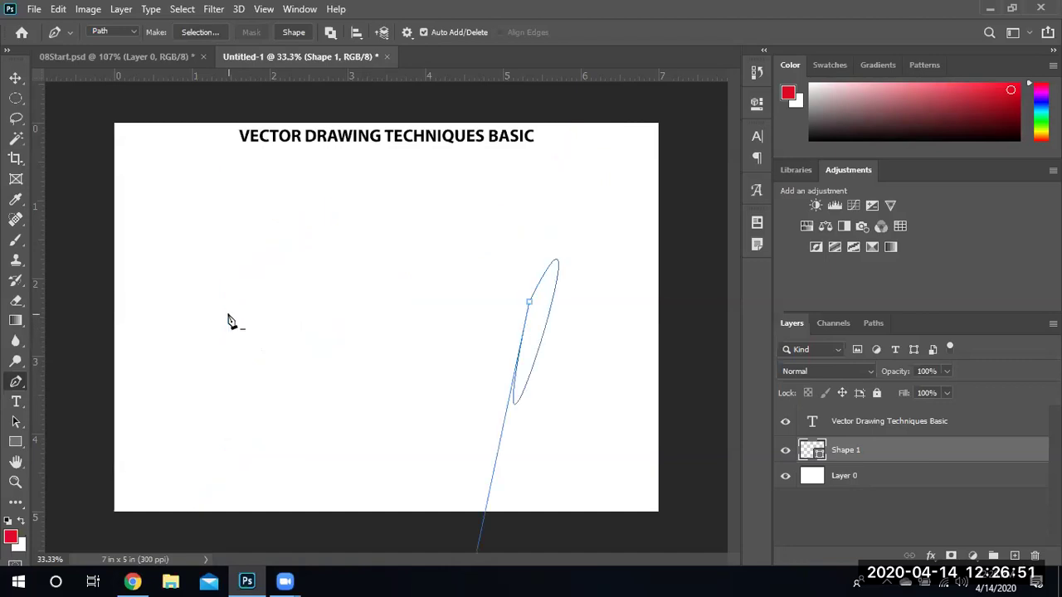
pyautogui.hotkey('ctrl', 'shift', 'z')
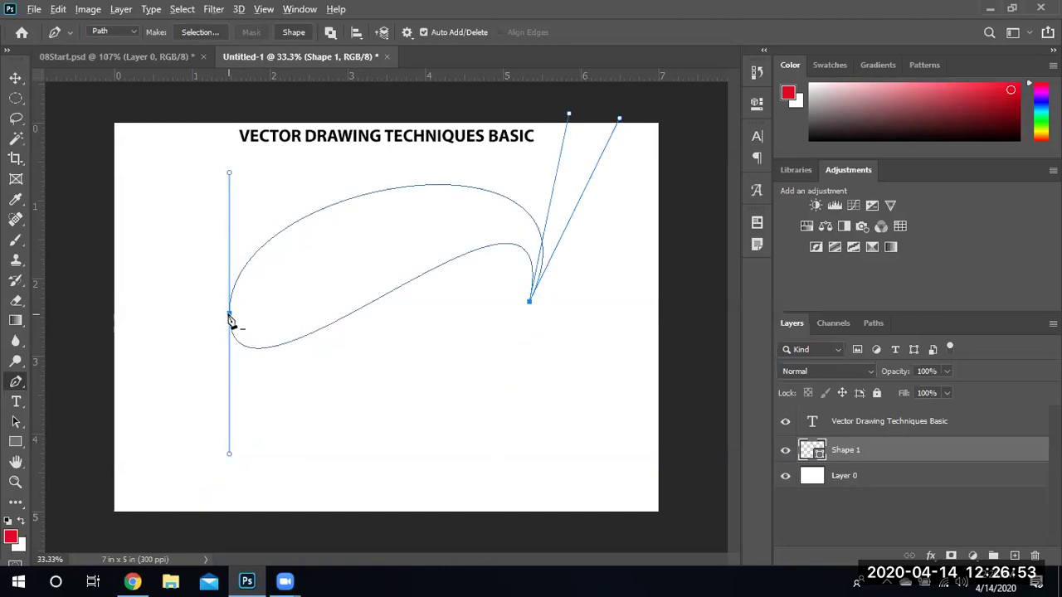
# Give the left anchor new smooth handles and move it higher and further right.
pyautogui.keyDown('alt'); pyautogui.click(229, 316); pyautogui.keyUp('alt')
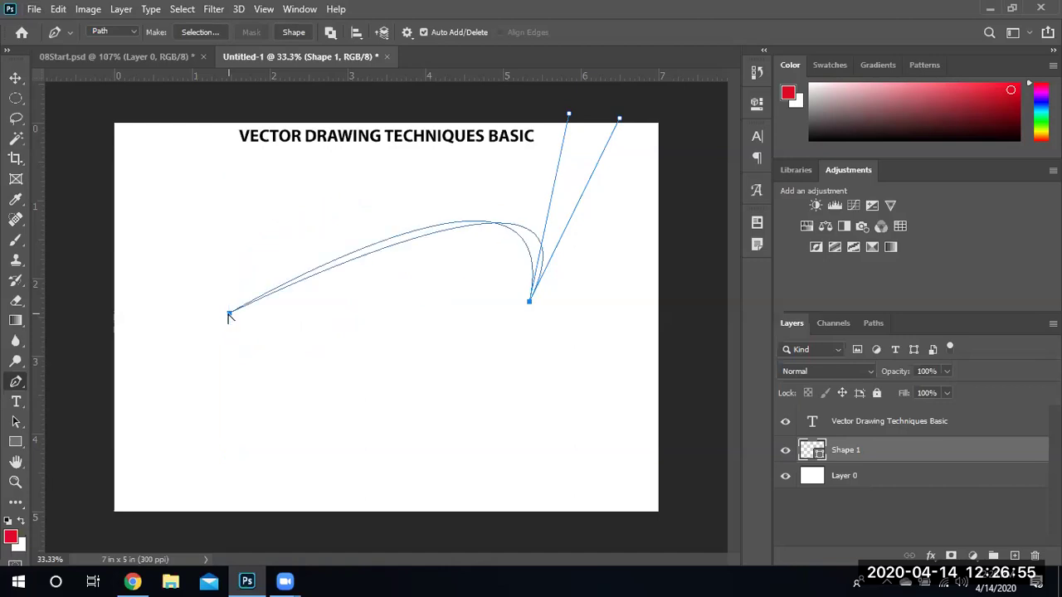
pyautogui.moveTo(229, 316); pyautogui.dragTo(221, 436)
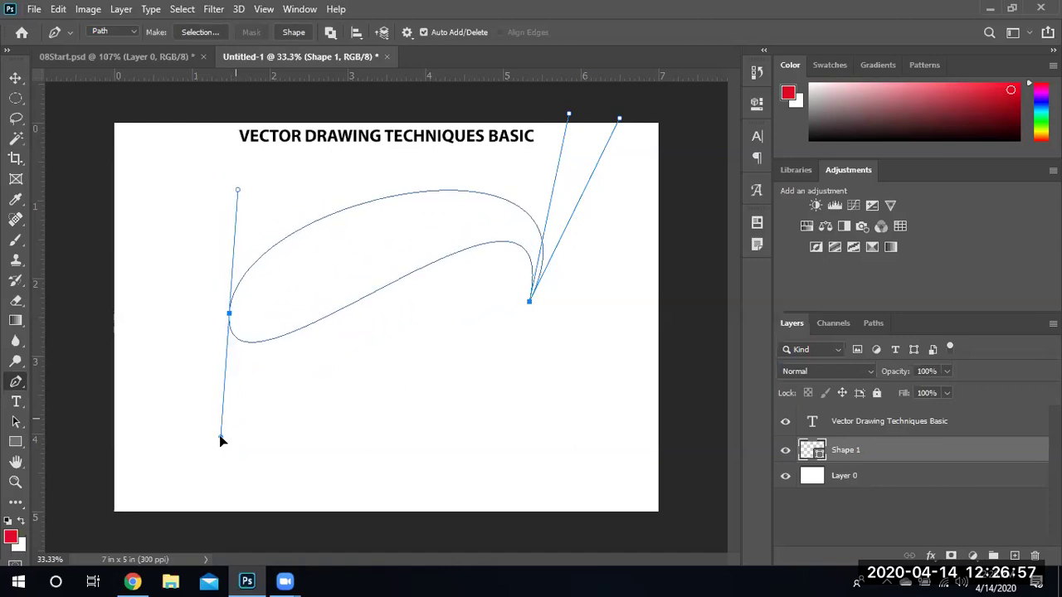
pyautogui.keyDown('ctrl'); pyautogui.click(230, 317); pyautogui.keyUp('ctrl')
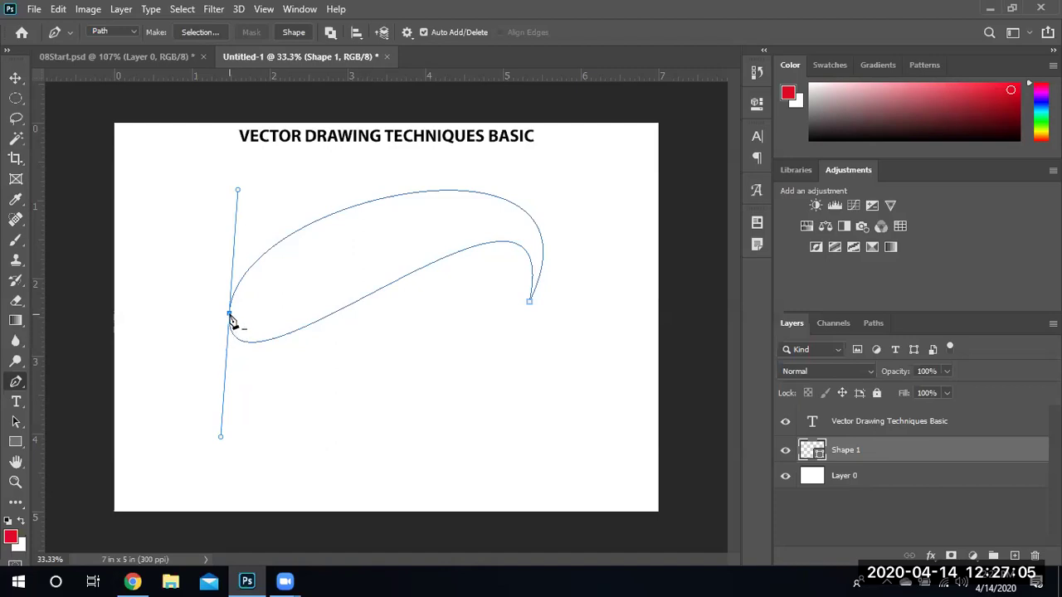
pyautogui.moveTo(231, 318); pyautogui.dragTo(366, 241)
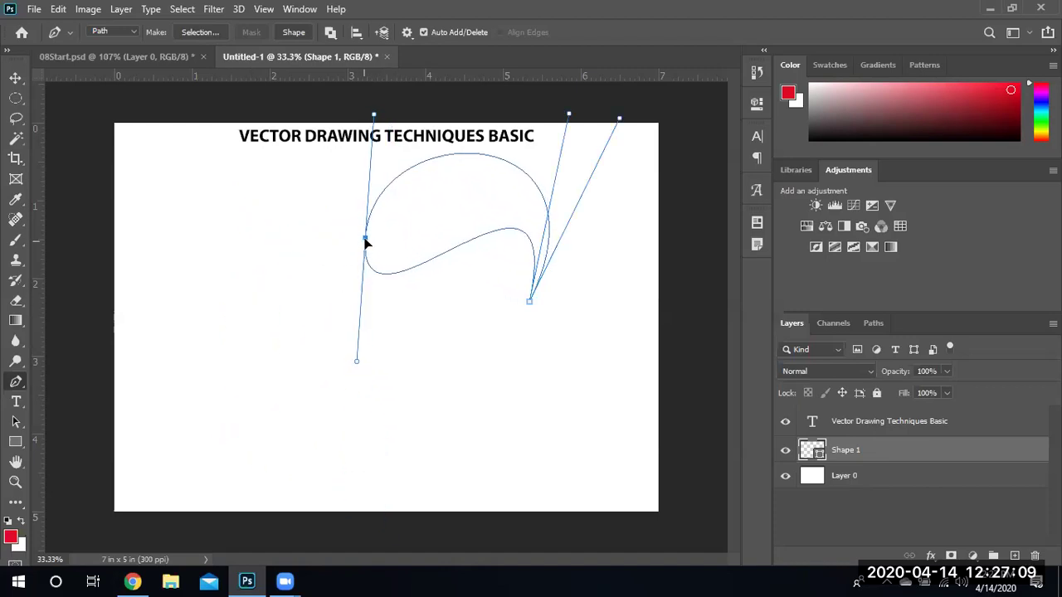
pyautogui.click(395, 315)
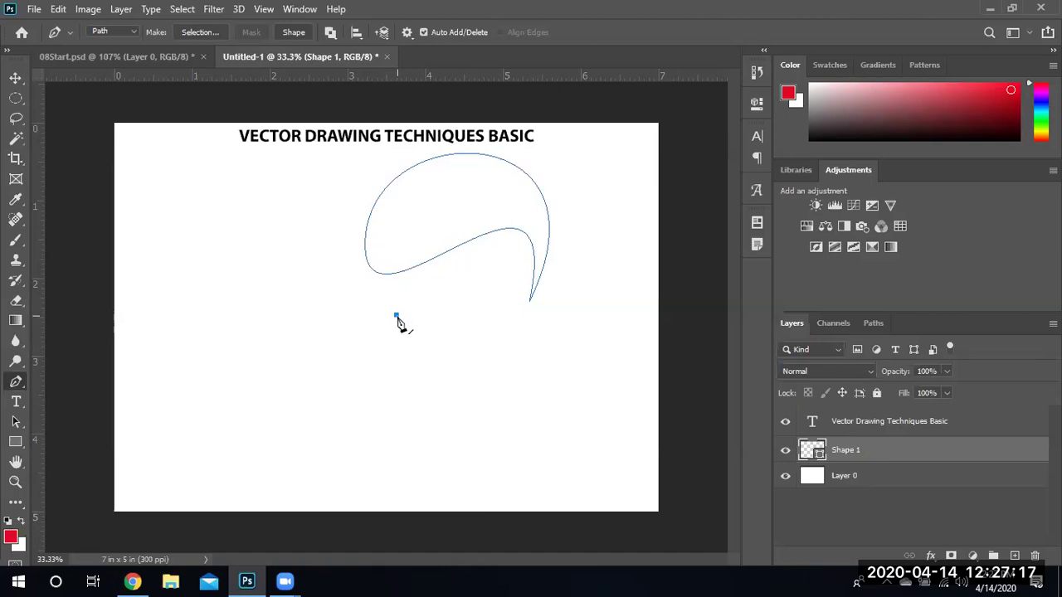
pyautogui.moveTo(452, 415); pyautogui.dragTo(462, 417)
pyautogui.moveTo(397, 316); pyautogui.dragTo(396, 343)
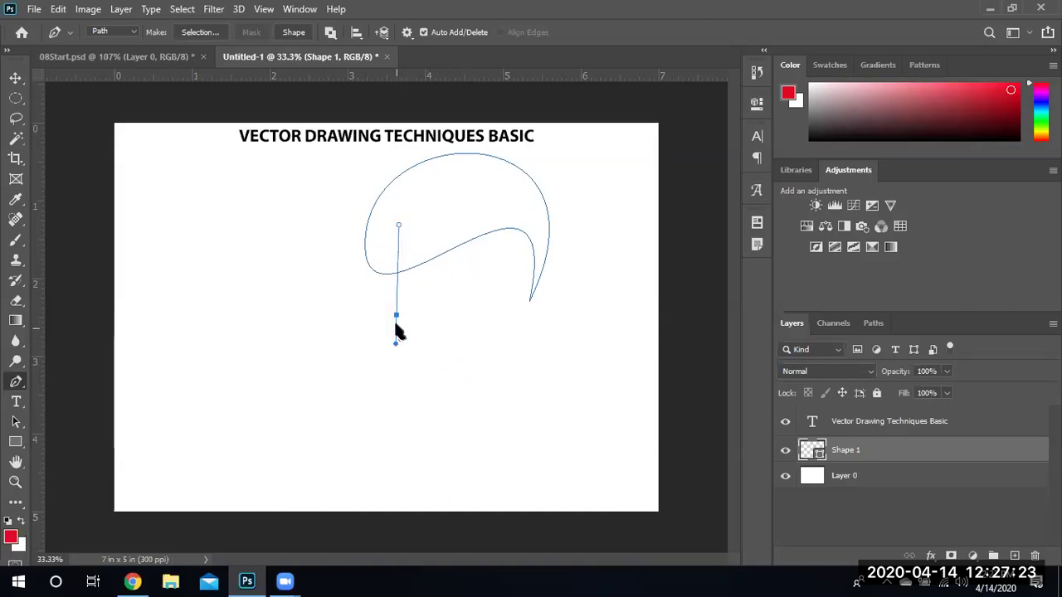
pyautogui.press('super')
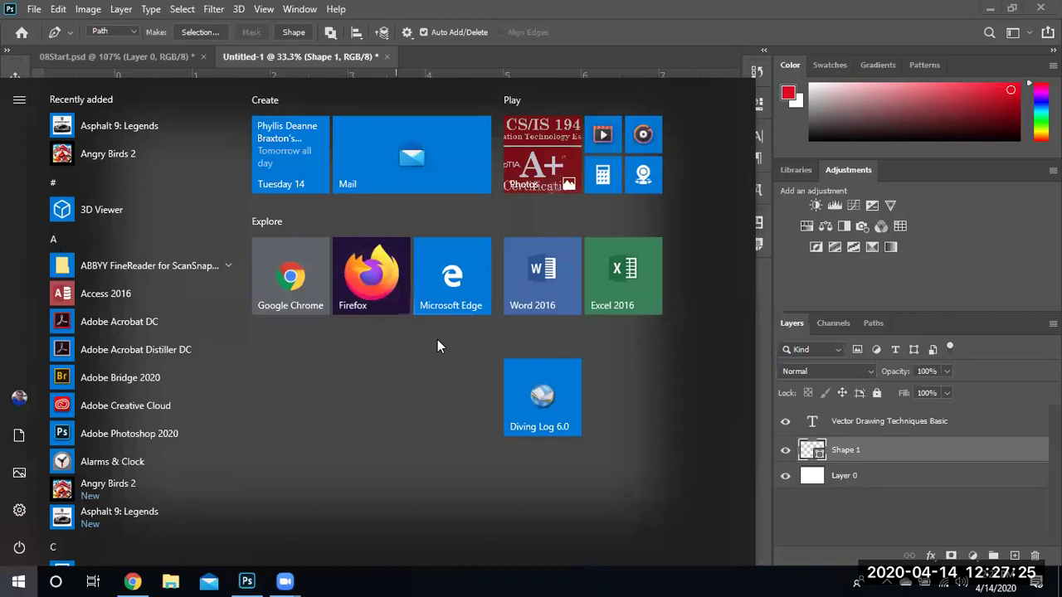
pyautogui.press('Escape')
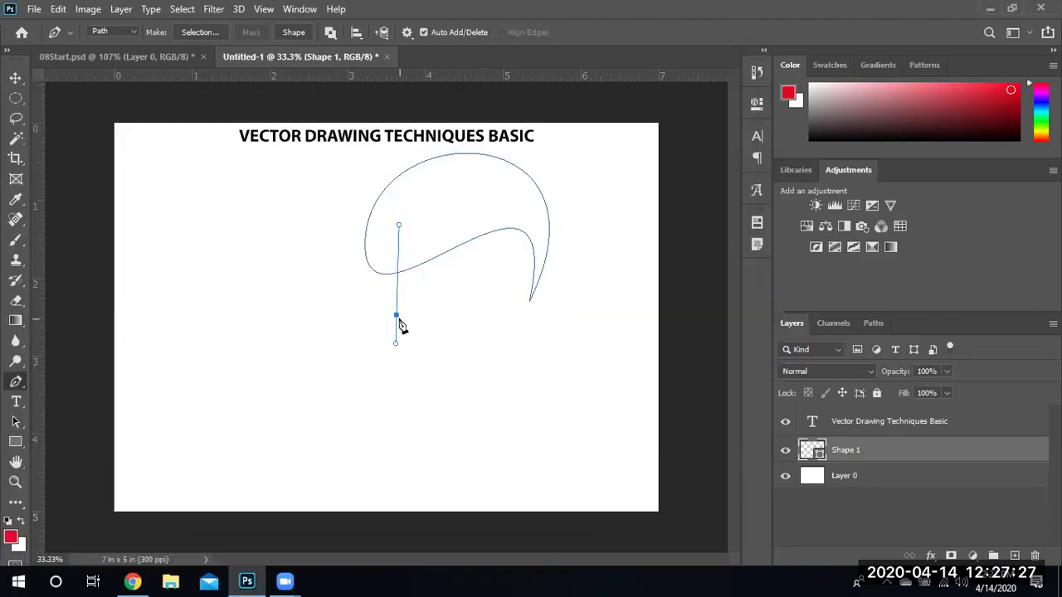
pyautogui.moveTo(396, 316); pyautogui.dragTo(406, 344)
pyautogui.moveTo(396, 328); pyautogui.dragTo(306, 380)
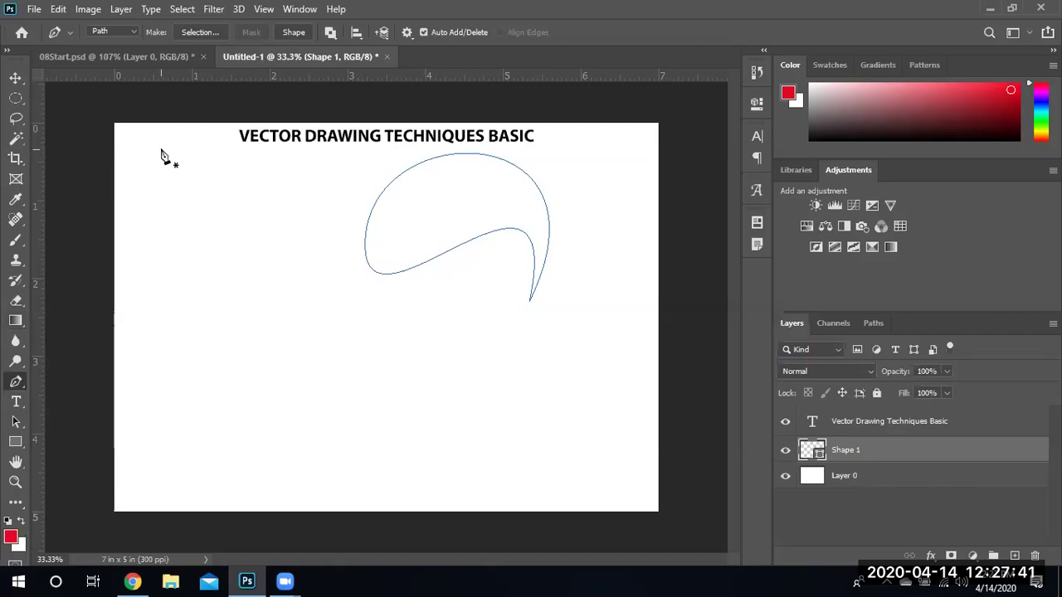
# Switch the Pen to Shape mode and delete Shape 1 Shape Path in the Paths panel.
pyautogui.click(133, 29)
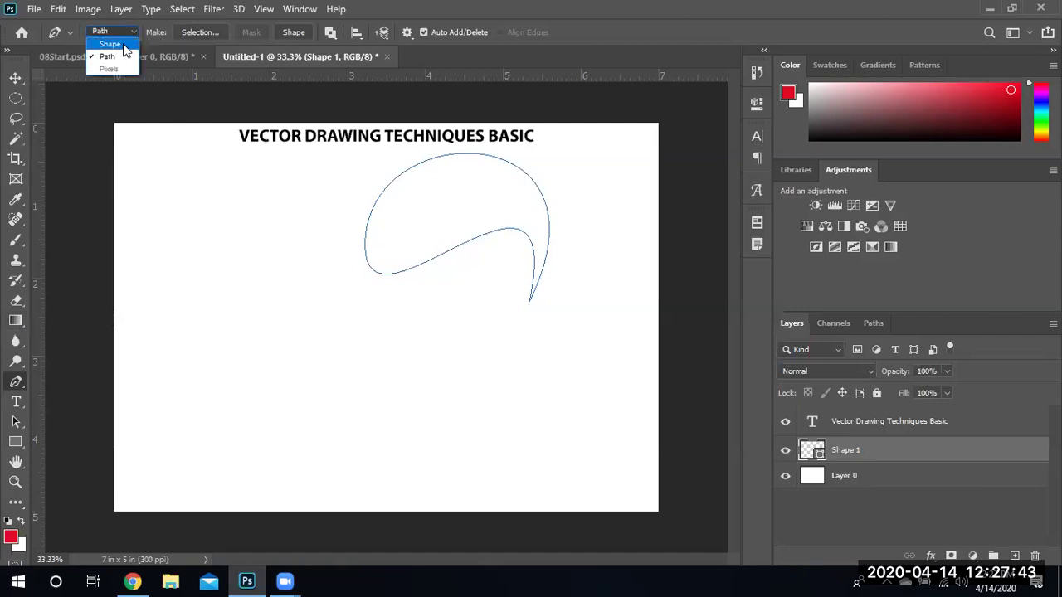
pyautogui.click(123, 39)
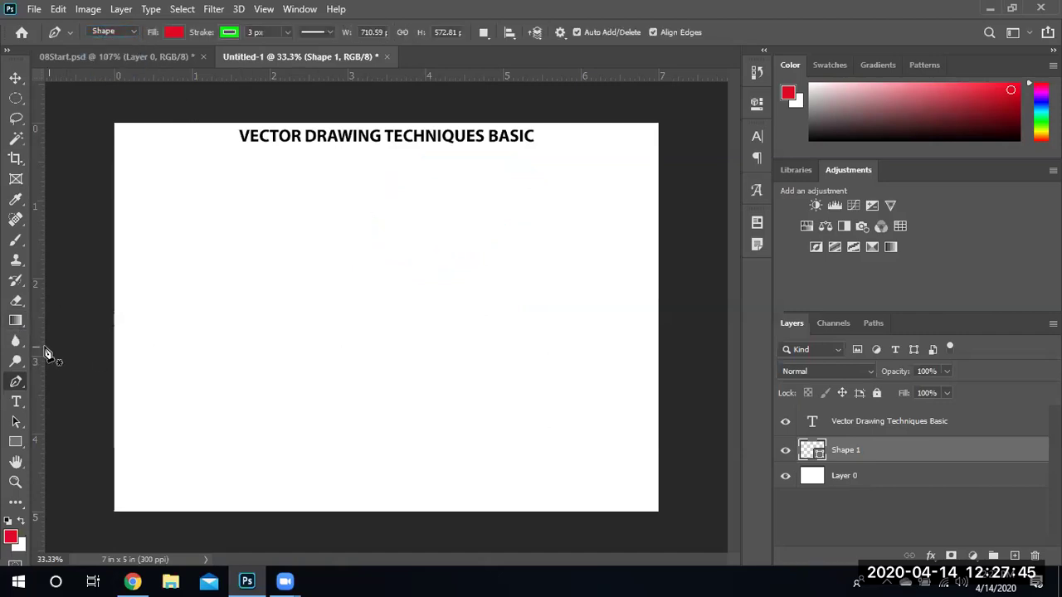
pyautogui.click(873, 324)
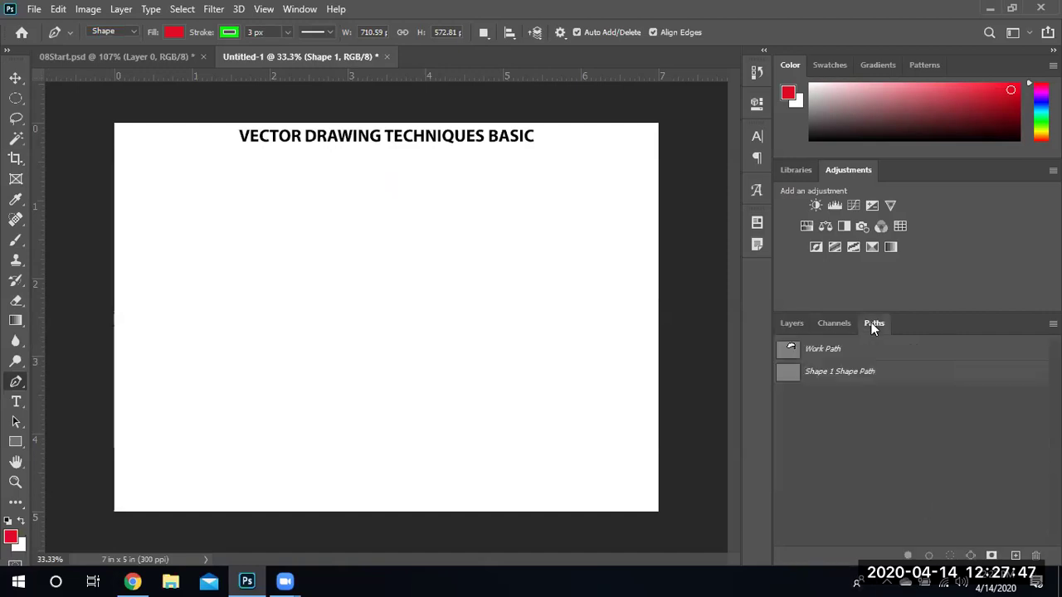
pyautogui.click(813, 351)
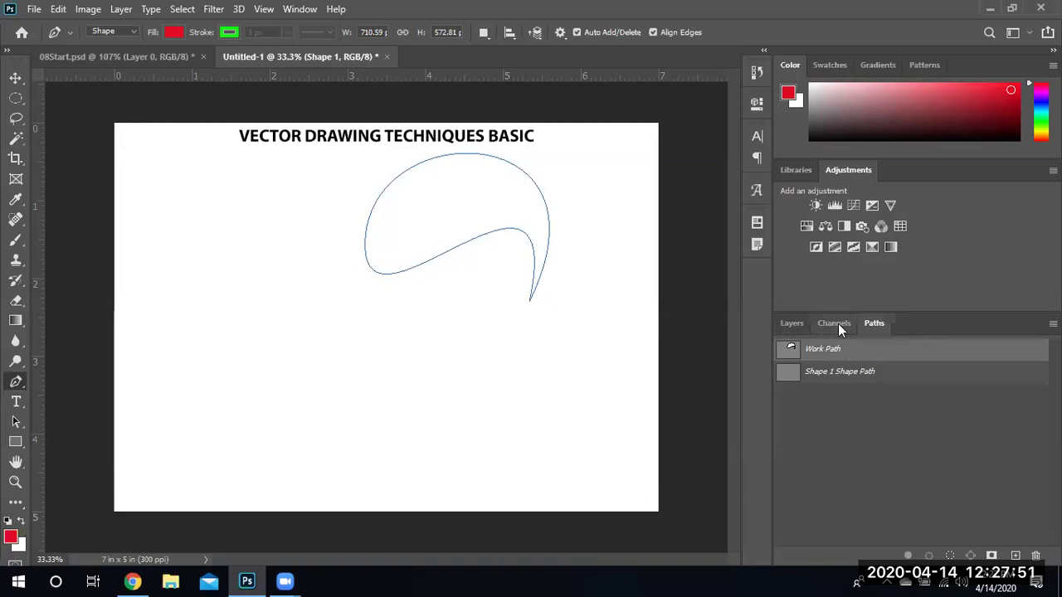
pyautogui.click(824, 375)
pyautogui.moveTo(836, 382); pyautogui.dragTo(1035, 555)
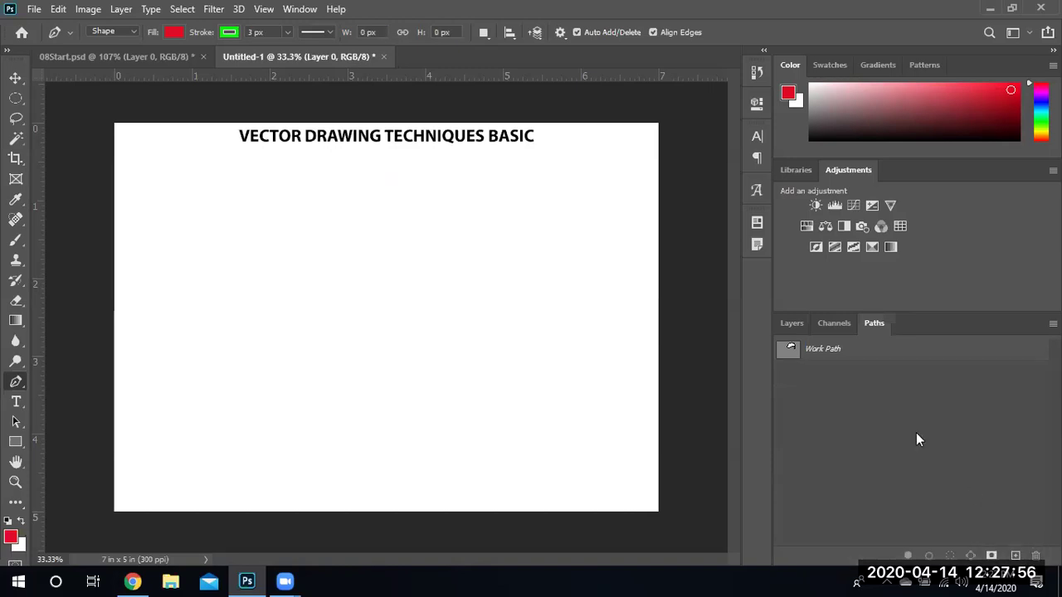
# Save the Work Path as Path 1, then return to the Layers panel.
pyautogui.click(828, 353)
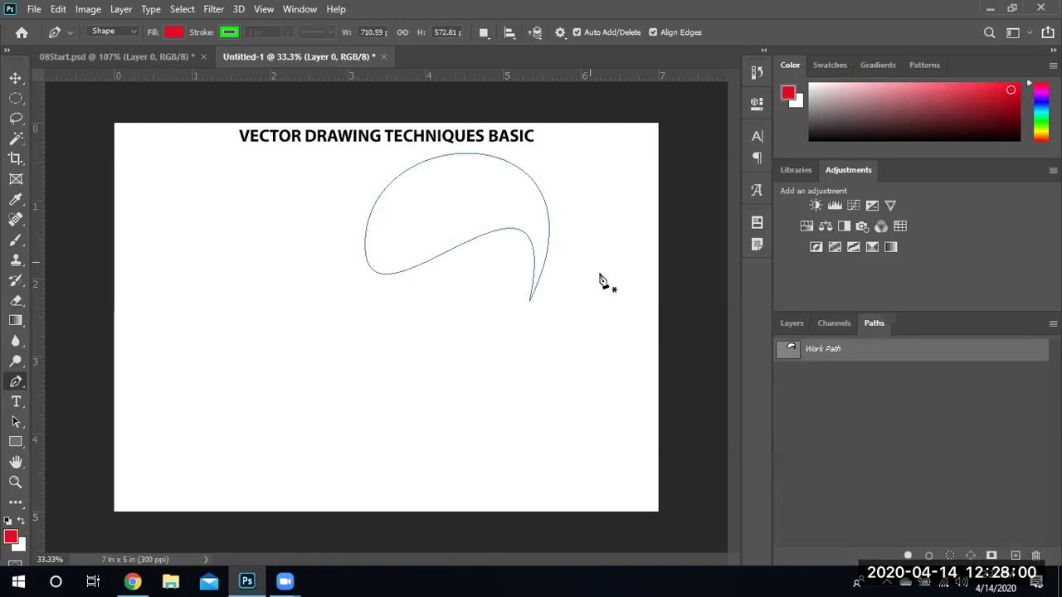
pyautogui.doubleClick(833, 355)
pyautogui.click(497, 186)
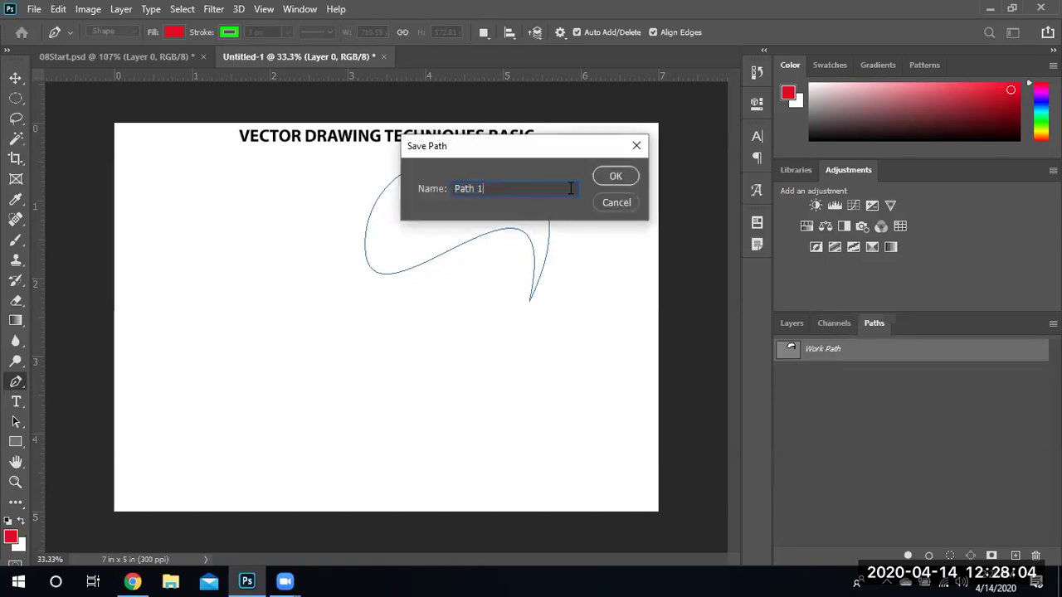
pyautogui.click(616, 177)
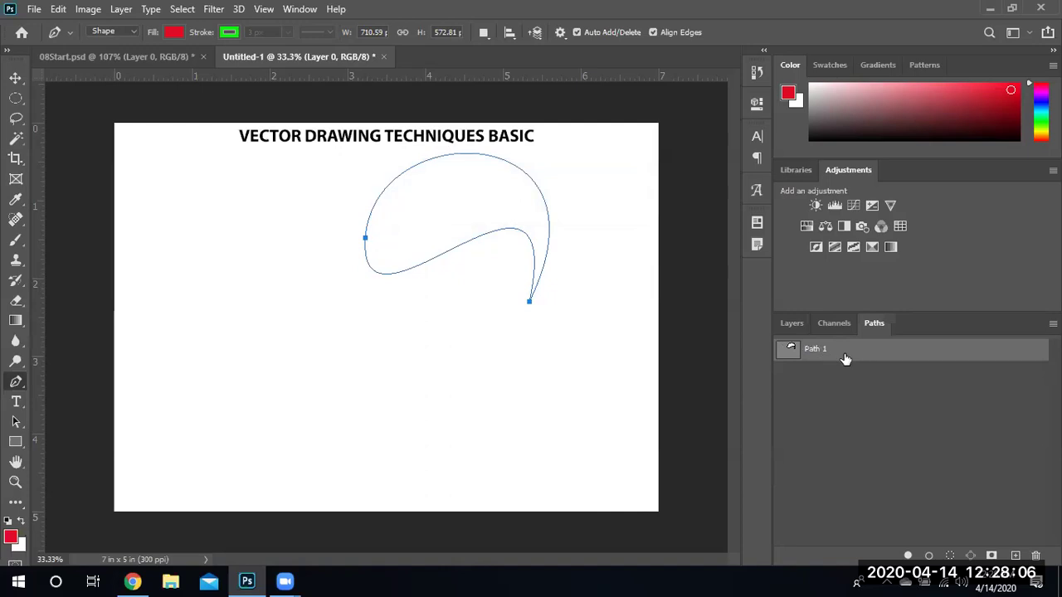
pyautogui.click(826, 324)
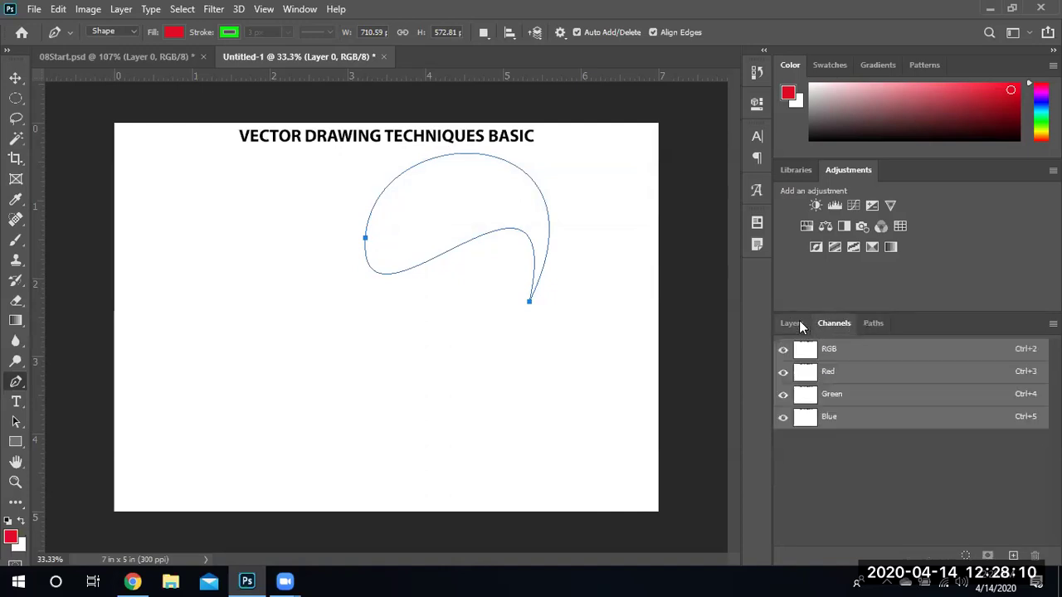
pyautogui.click(795, 323)
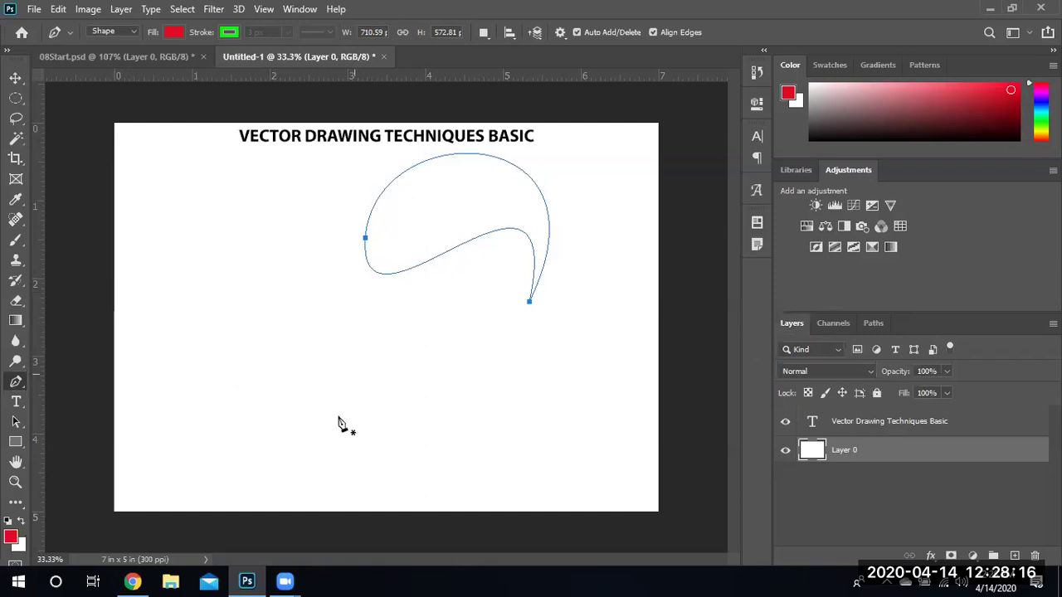
# Keep the Pen in Shape mode and place the first point below the title.
pyautogui.click(133, 32)
pyautogui.click(126, 45)
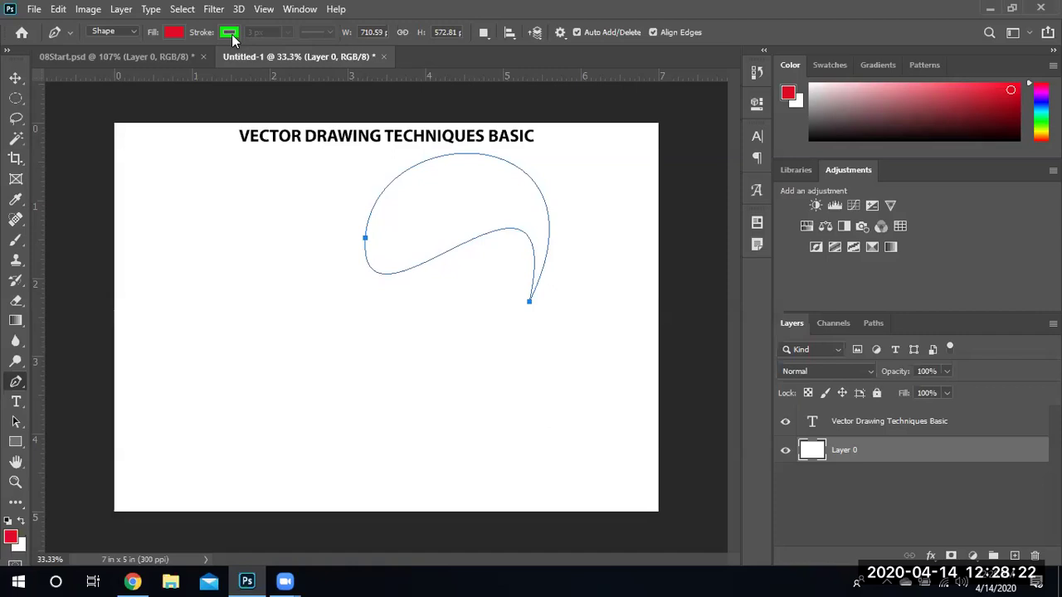
pyautogui.click(331, 214)
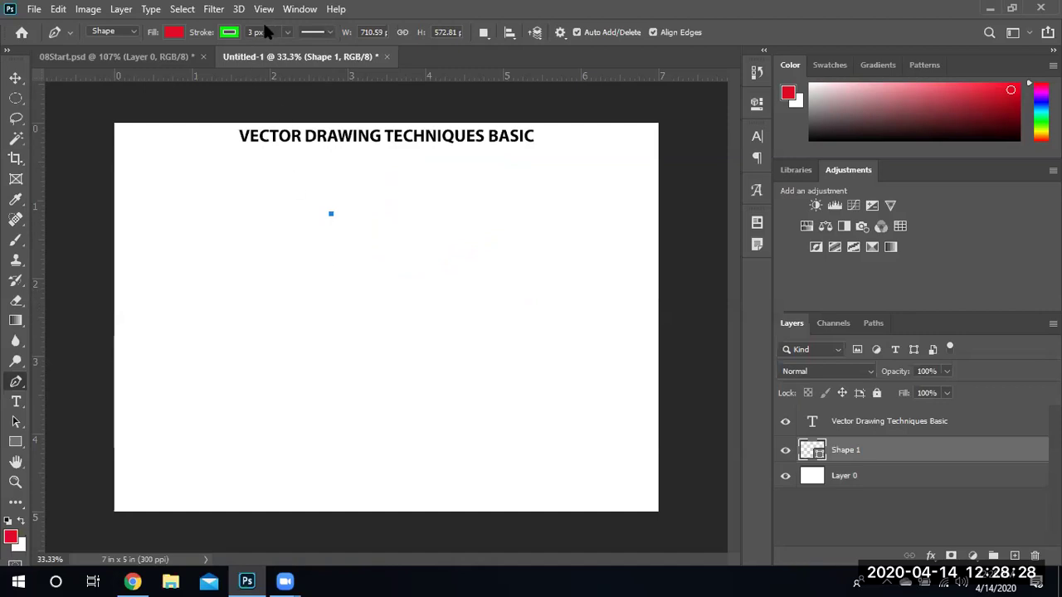
# Set the stroke width to 10 px and add two corners forming a narrow red triangle.
pyautogui.doubleClick(256, 31)
pyautogui.write('1')
pyautogui.press('Return')
pyautogui.write('10')
pyautogui.press('Return')
pyautogui.click(343, 330)
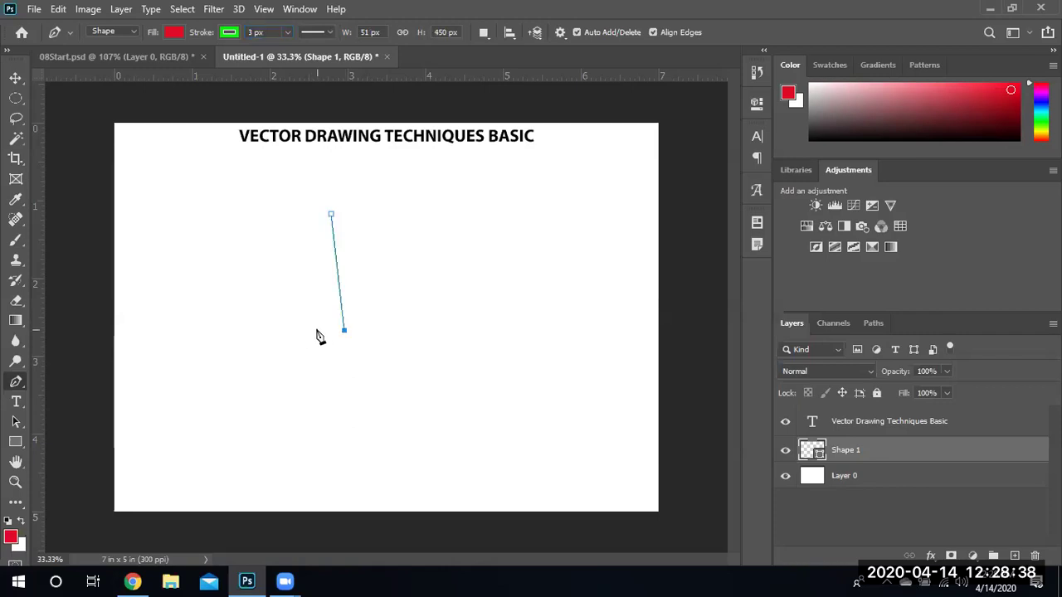
pyautogui.click(318, 329)
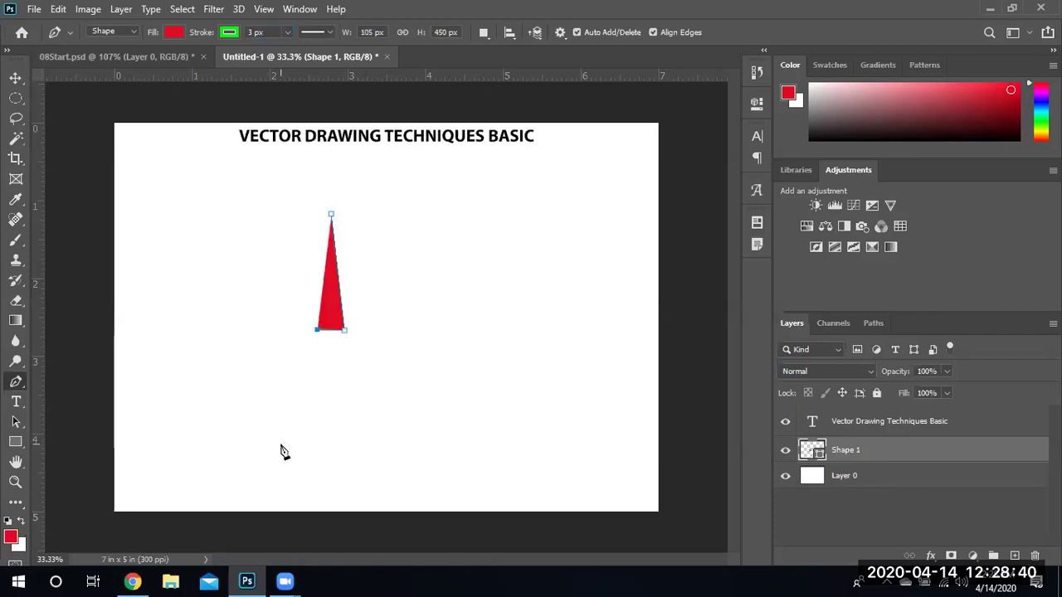
# Extend the red shape down to a sharp lower point, undoing an extra right corner.
pyautogui.click(280, 444)
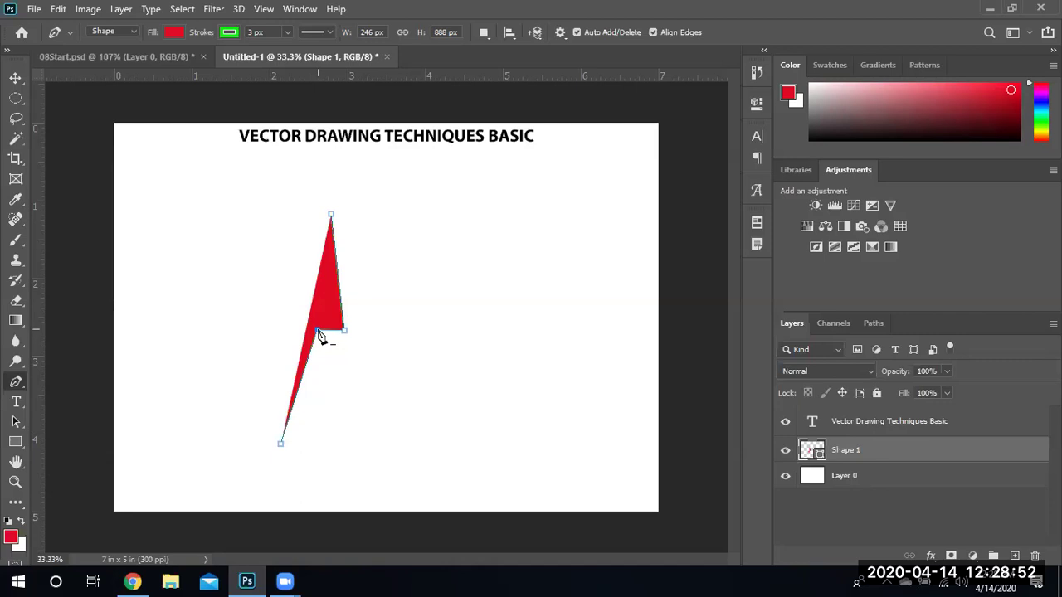
pyautogui.moveTo(317, 333); pyautogui.dragTo(316, 475)
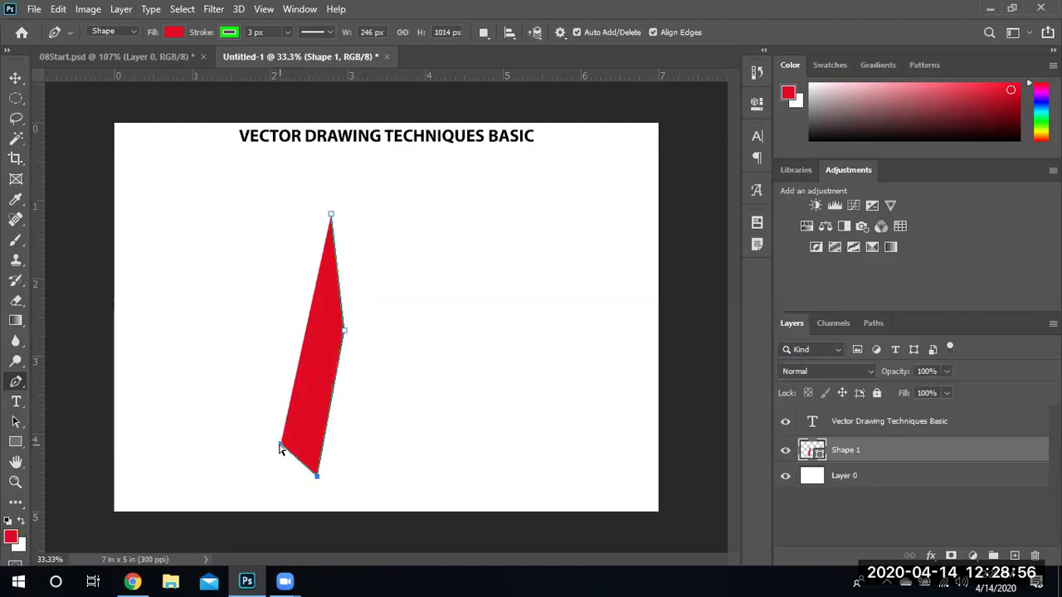
pyautogui.keyDown('ctrl'); pyautogui.click(282, 445); pyautogui.keyUp('ctrl')
pyautogui.moveTo(317, 475); pyautogui.dragTo(257, 472)
pyautogui.click(416, 410)
pyautogui.hotkey('ctrl', 'z')
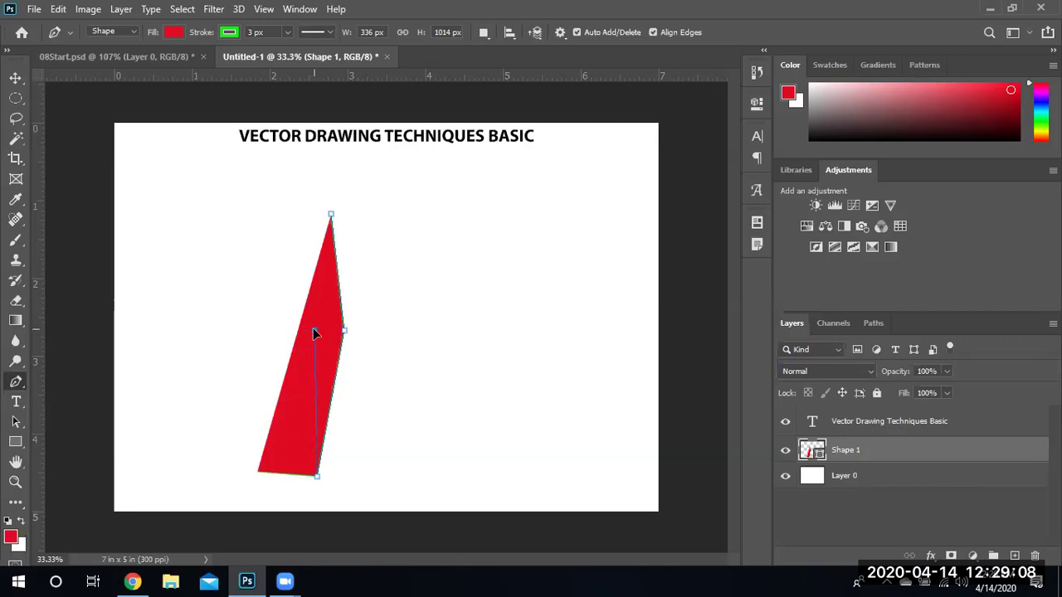
# Add a corner, move the top corner up-right and the bottom point left into a slim diamond.
pyautogui.click(314, 330)
pyautogui.moveTo(332, 215); pyautogui.dragTo(419, 194)
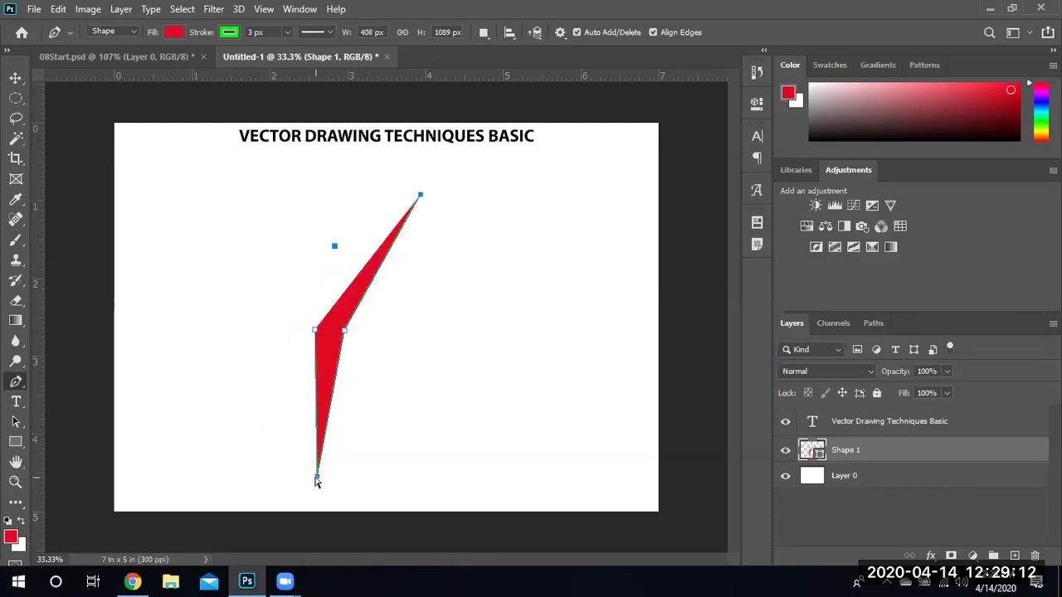
pyautogui.moveTo(316, 479); pyautogui.dragTo(272, 480)
pyautogui.moveTo(420, 196); pyautogui.dragTo(375, 200)
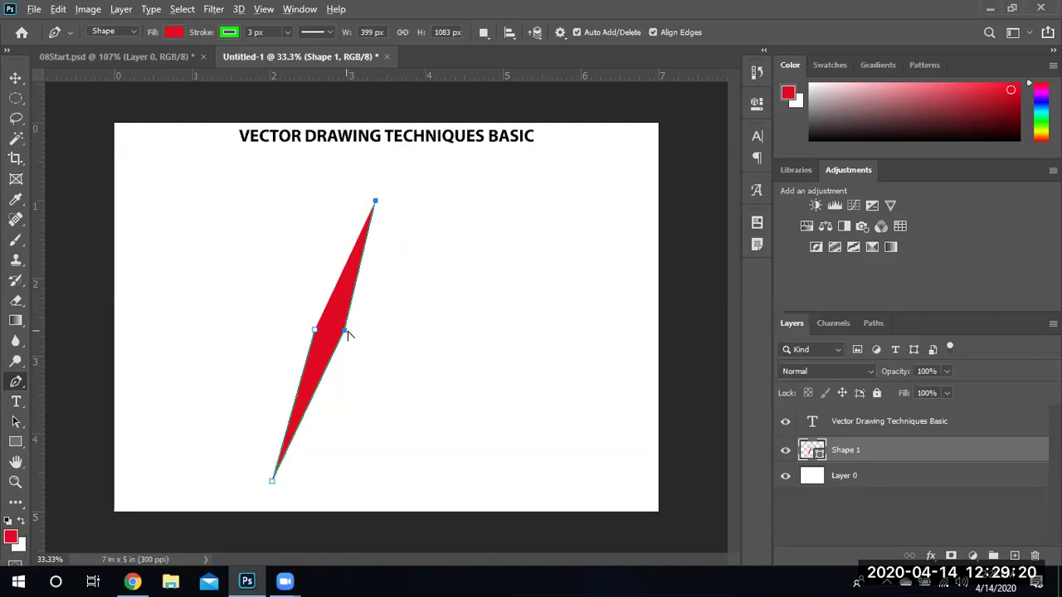
# Pull curve handles from the middle point to bend the edges into an S-like curve.
pyautogui.moveTo(347, 332); pyautogui.dragTo(477, 368)
pyautogui.moveTo(340, 342); pyautogui.dragTo(440, 379)
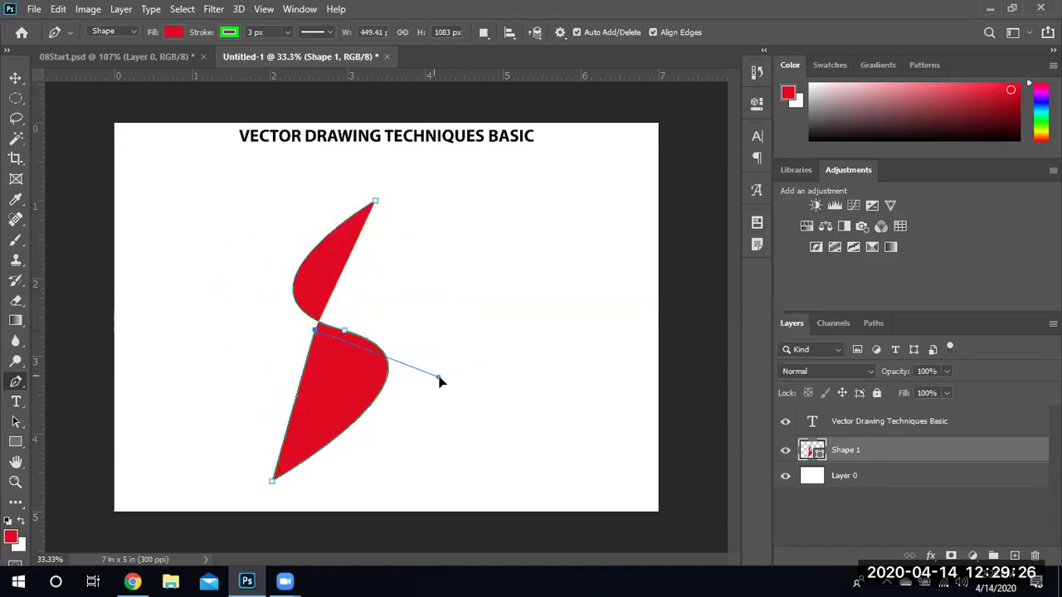
pyautogui.click(316, 333)
pyautogui.moveTo(315, 330); pyautogui.dragTo(291, 340)
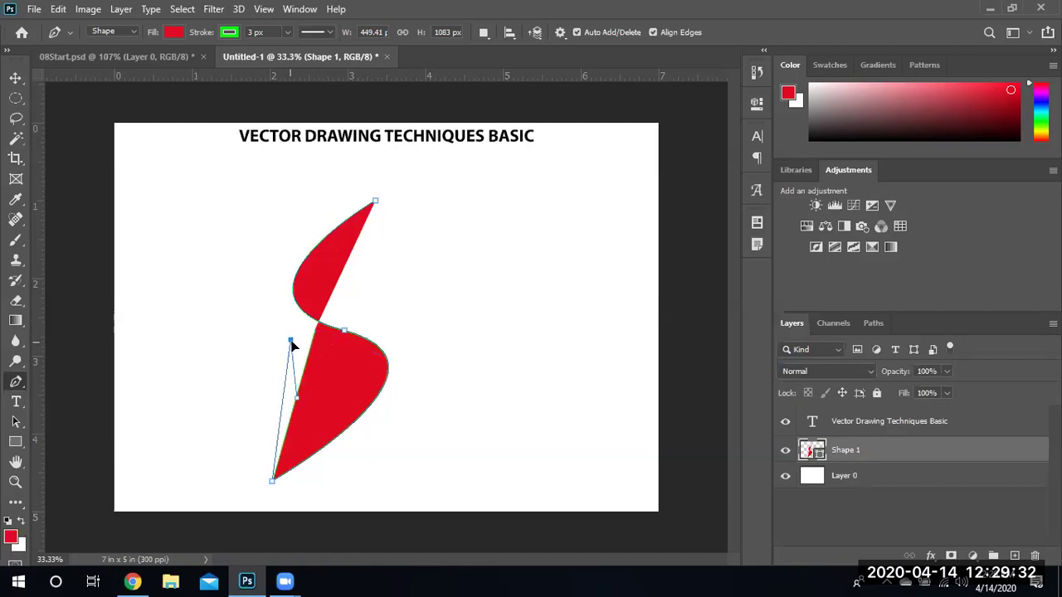
pyautogui.hotkey('ctrl', 'z')
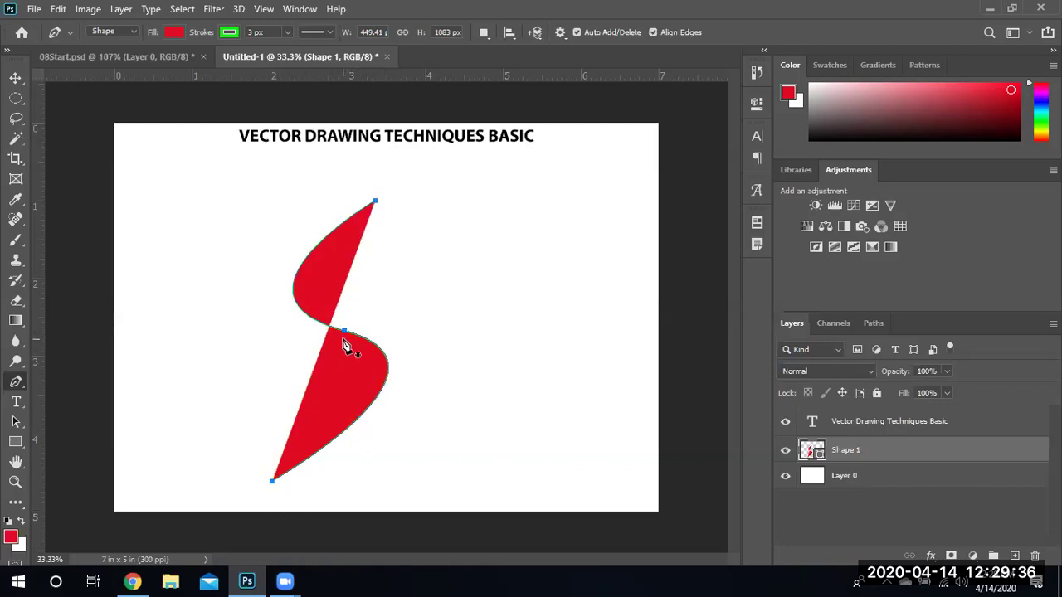
# Close the path at the bottom and top points, curving the left side and making the top point smooth.
pyautogui.click(274, 483)
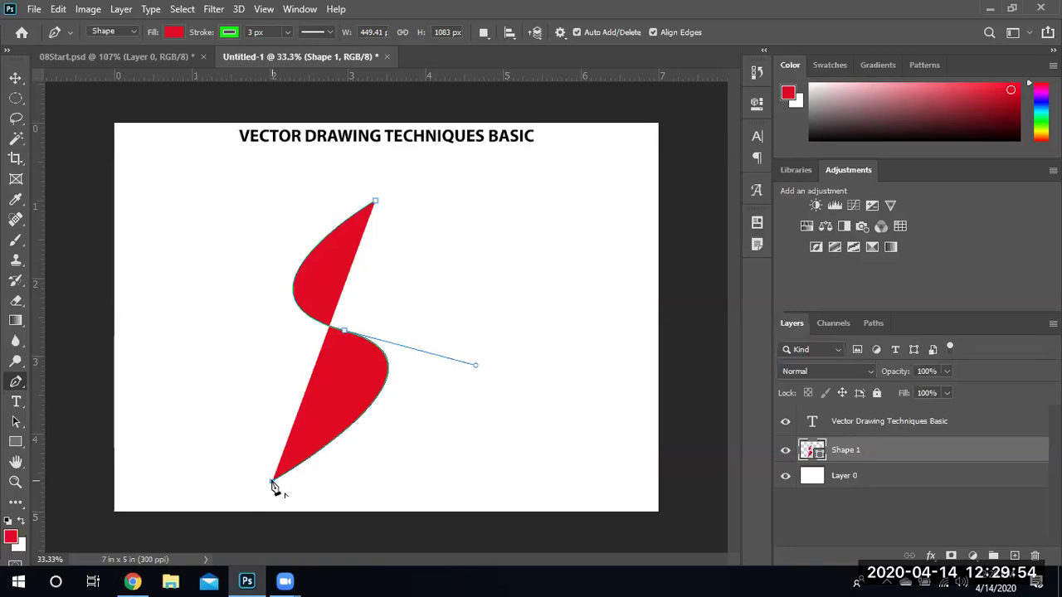
pyautogui.moveTo(273, 482); pyautogui.dragTo(298, 499)
pyautogui.moveTo(246, 443); pyautogui.dragTo(209, 315)
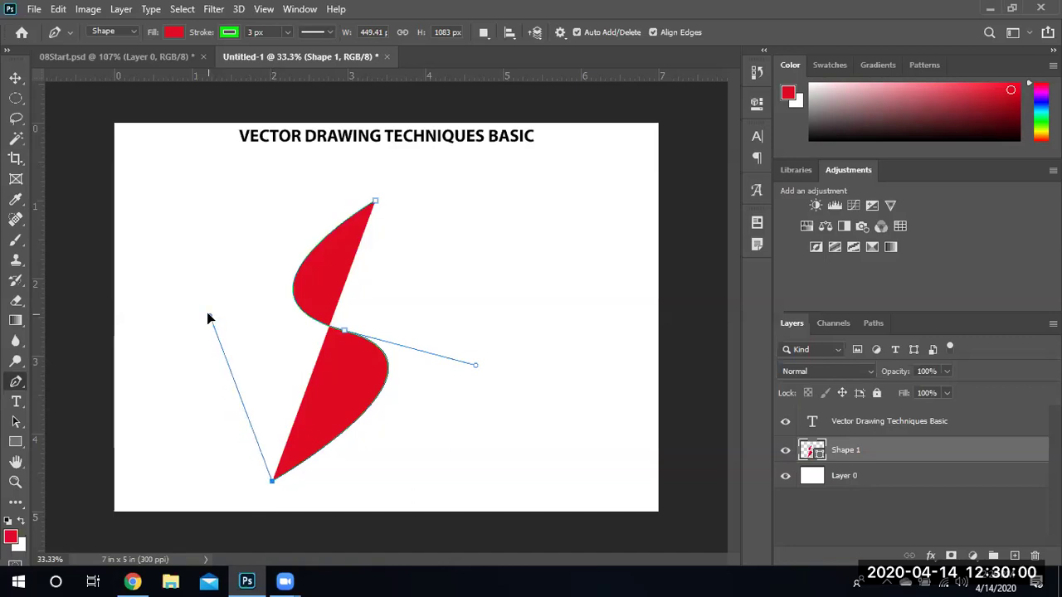
pyautogui.click(375, 202)
pyautogui.moveTo(375, 203); pyautogui.dragTo(413, 175)
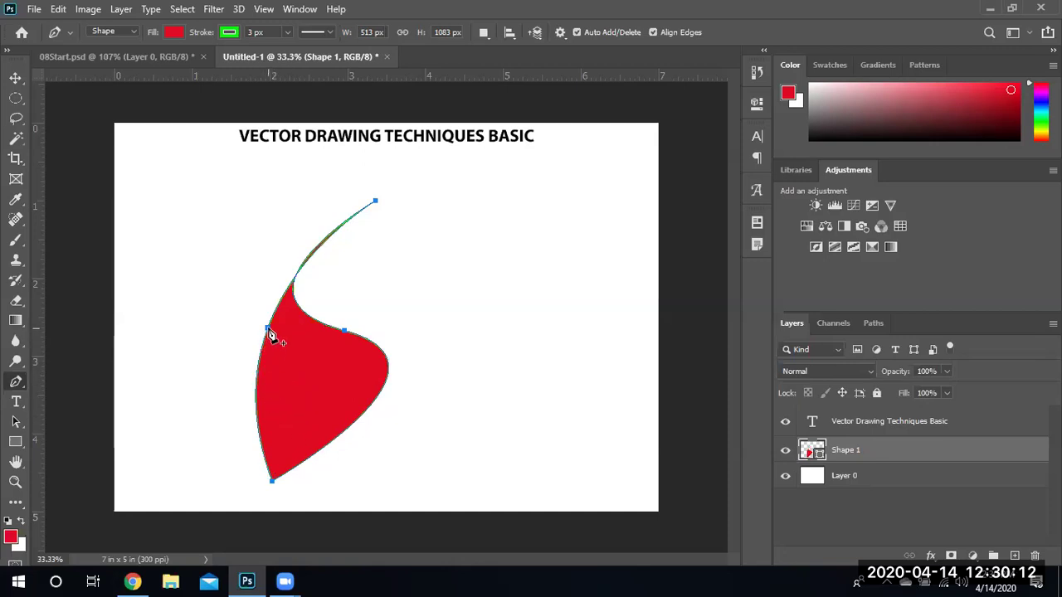
# Add an anchor on the shape's left edge and pull it and its handle to form a lower lobe.
pyautogui.click(270, 332)
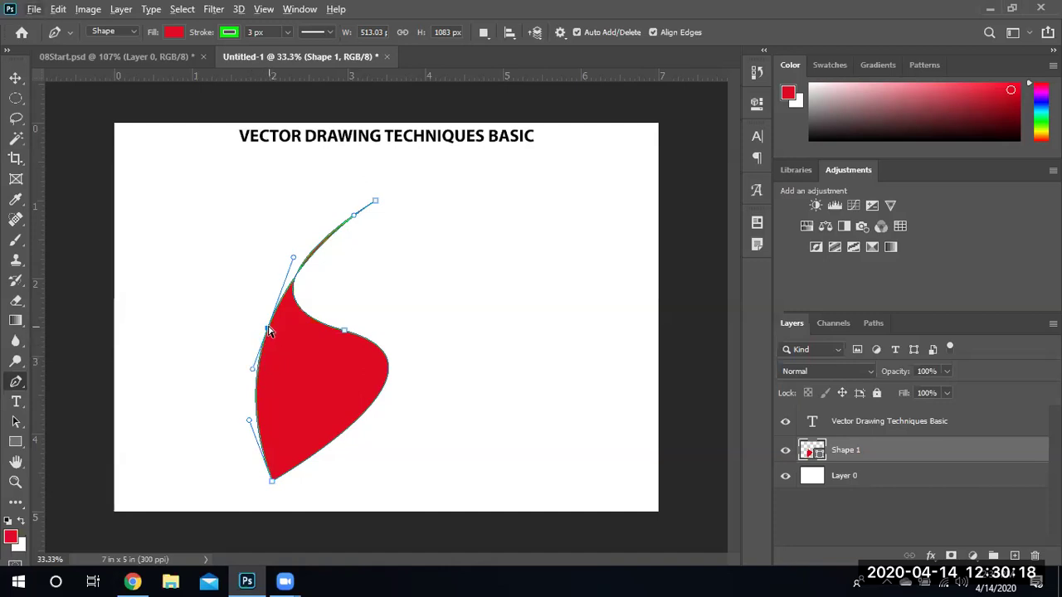
pyautogui.moveTo(290, 332); pyautogui.dragTo(344, 352)
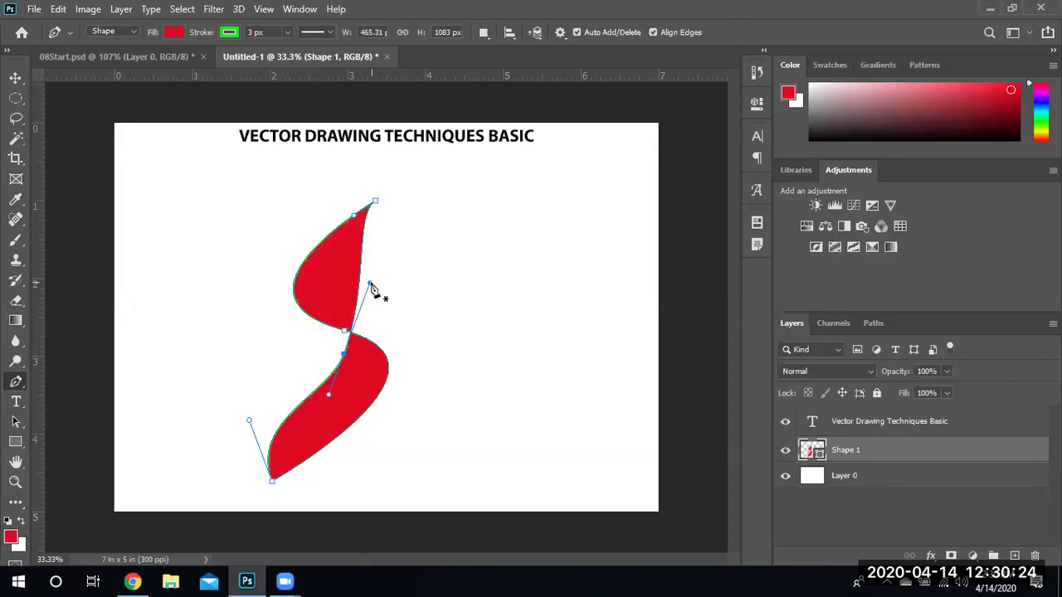
pyautogui.moveTo(370, 285); pyautogui.dragTo(462, 374)
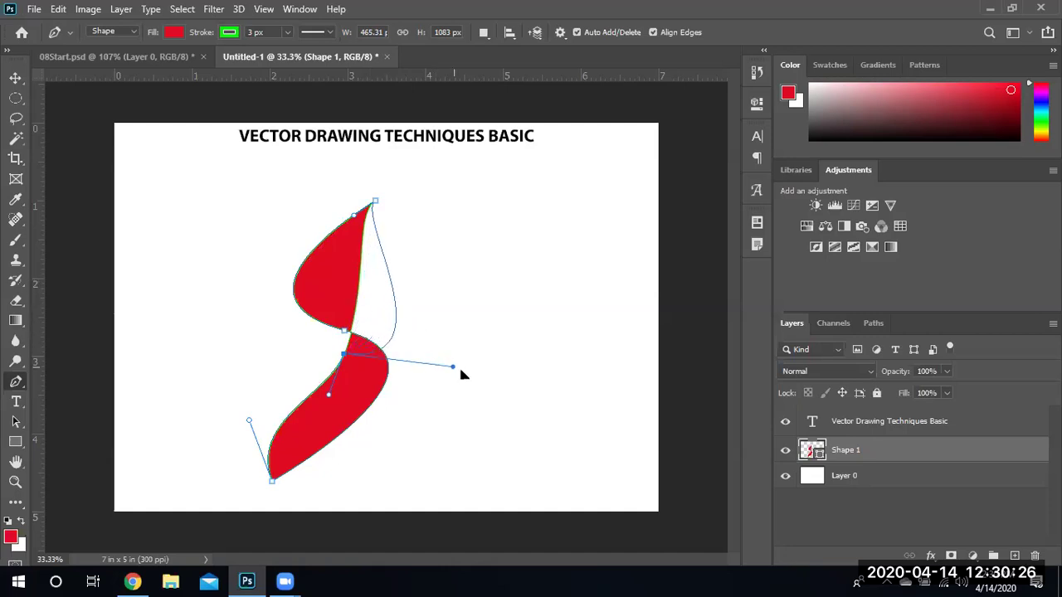
# Undo the accidental new shape layer and dismiss the pen tool error messages.
pyautogui.press('Escape')
pyautogui.moveTo(328, 389); pyautogui.dragTo(183, 346)
pyautogui.hotkey('ctrl', 'z')
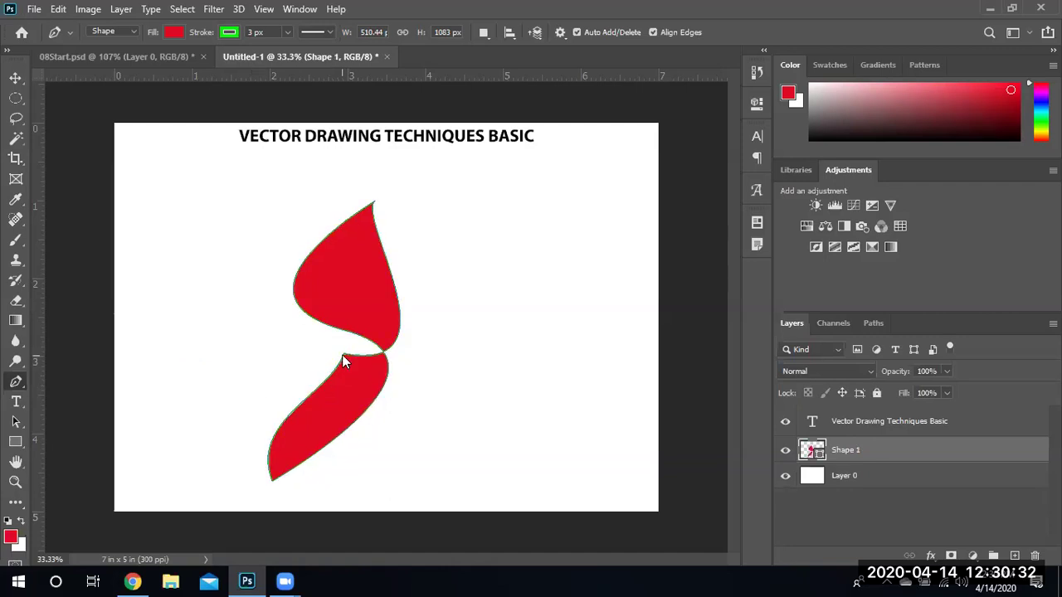
pyautogui.click(341, 354)
pyautogui.click(504, 227)
pyautogui.click(390, 369)
pyautogui.click(510, 227)
# Cancel the Make Selection attempt, clear the pen error, and switch to the Convert Point Tool.
pyautogui.rightClick(379, 360)
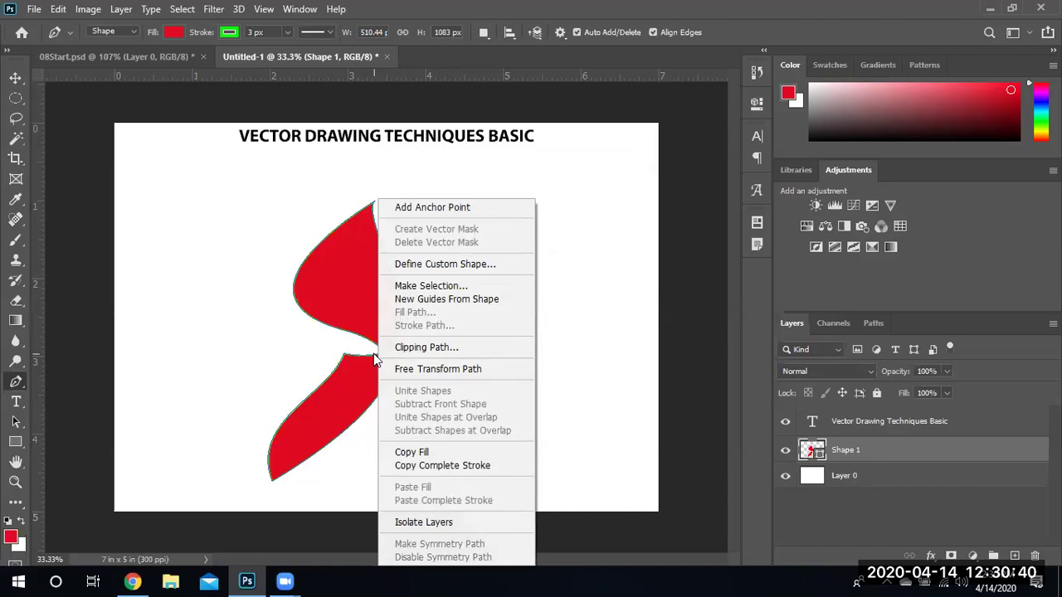
pyautogui.click(448, 286)
pyautogui.click(608, 169)
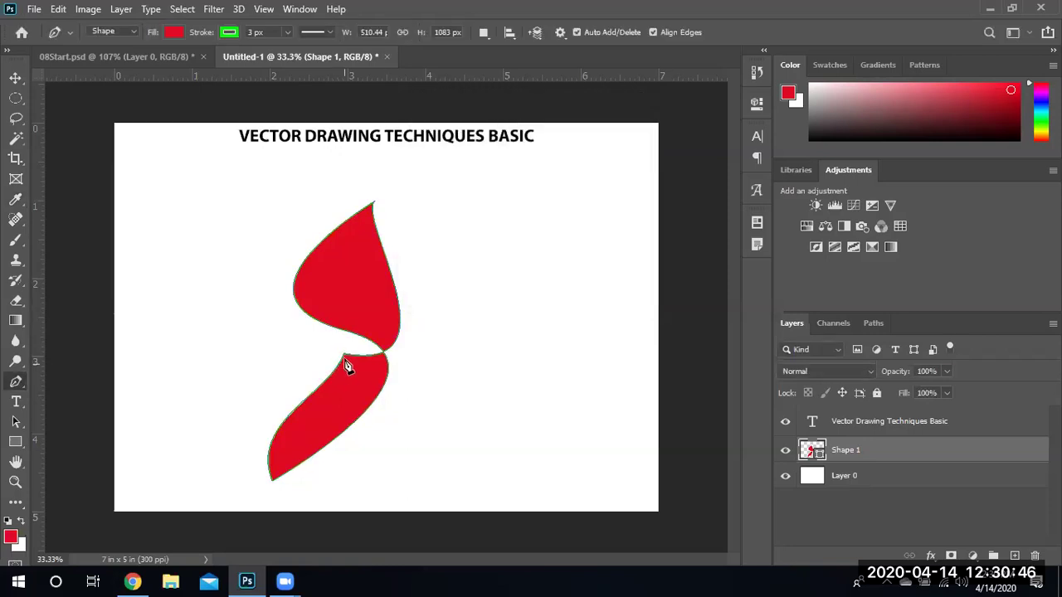
pyautogui.click(345, 357)
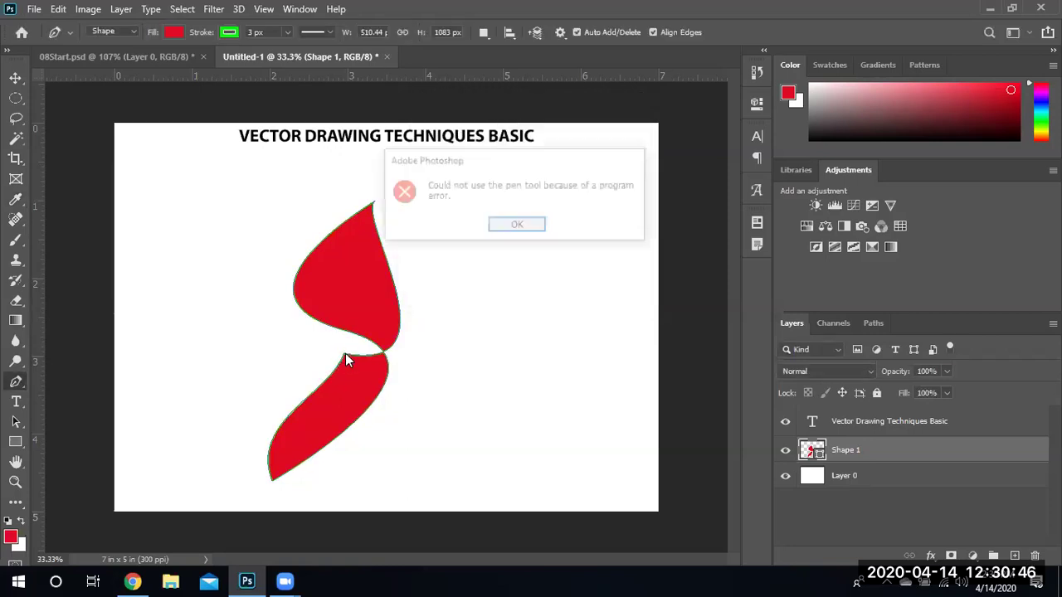
pyautogui.click(508, 231)
pyautogui.rightClick(16, 384)
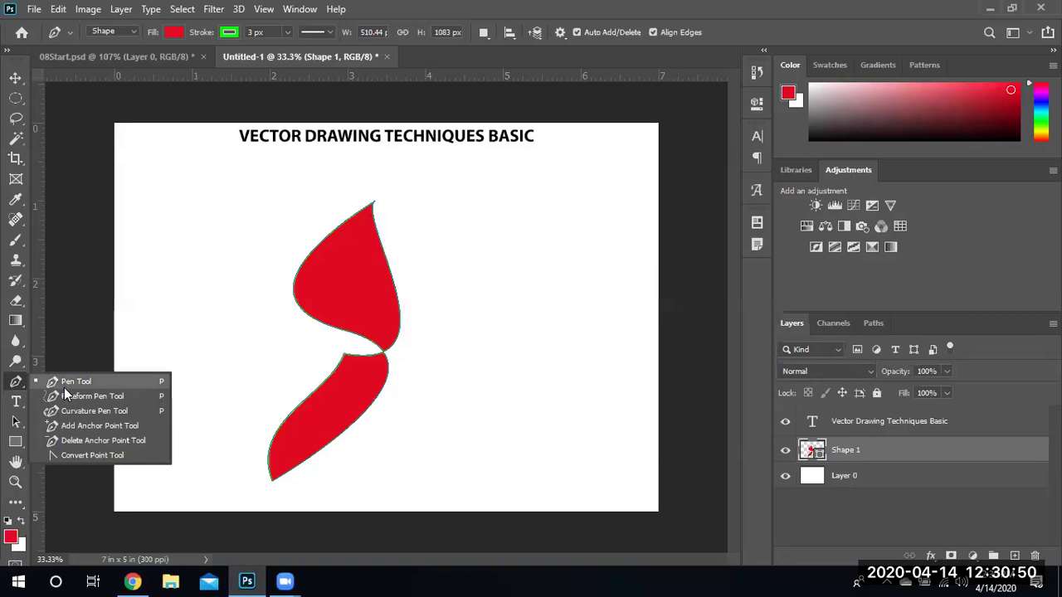
pyautogui.click(75, 456)
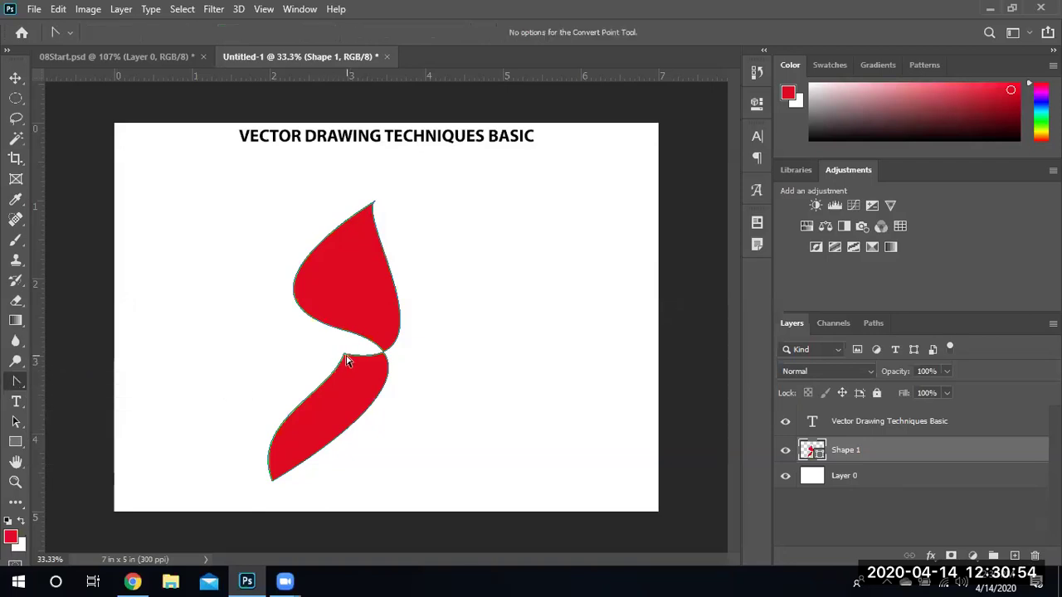
# Pull curve handles from the waist point and shorten the lower lobe's handles to slim it.
pyautogui.moveTo(345, 356); pyautogui.dragTo(328, 393)
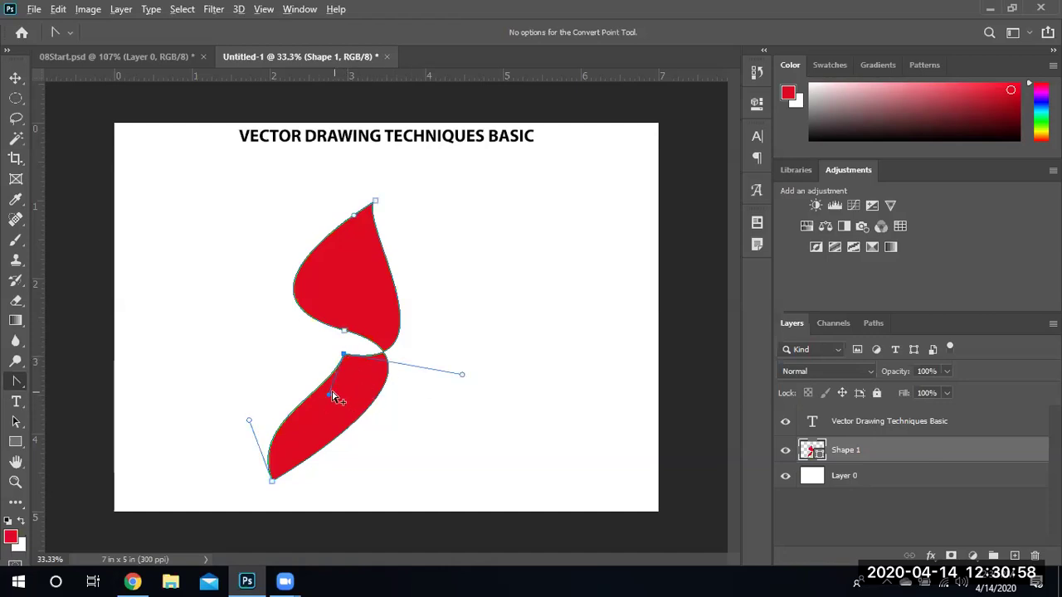
pyautogui.moveTo(328, 395); pyautogui.dragTo(181, 363)
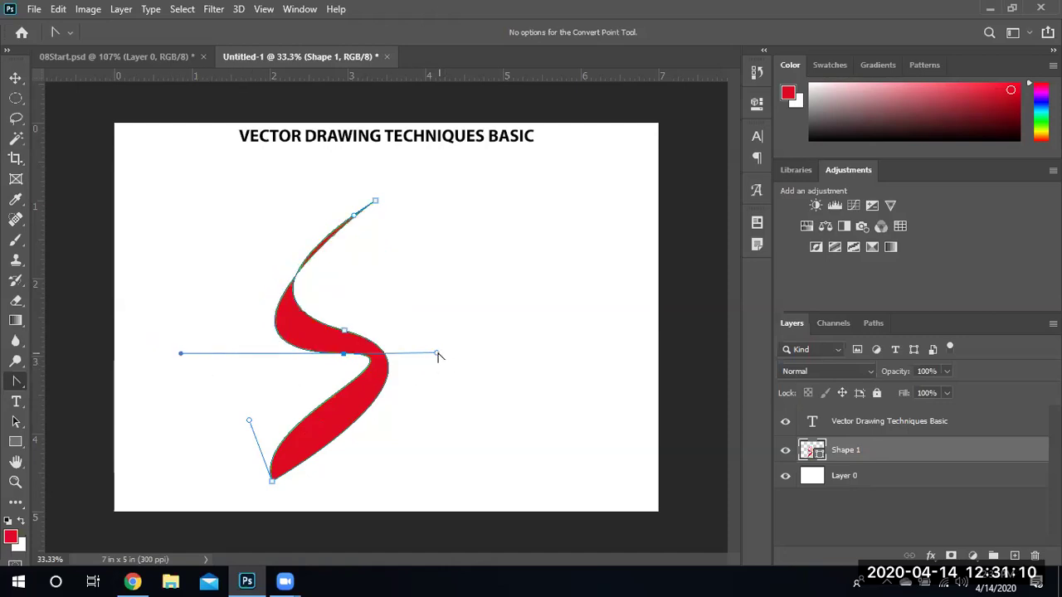
pyautogui.moveTo(438, 355); pyautogui.dragTo(464, 362)
pyautogui.moveTo(249, 423); pyautogui.dragTo(274, 478)
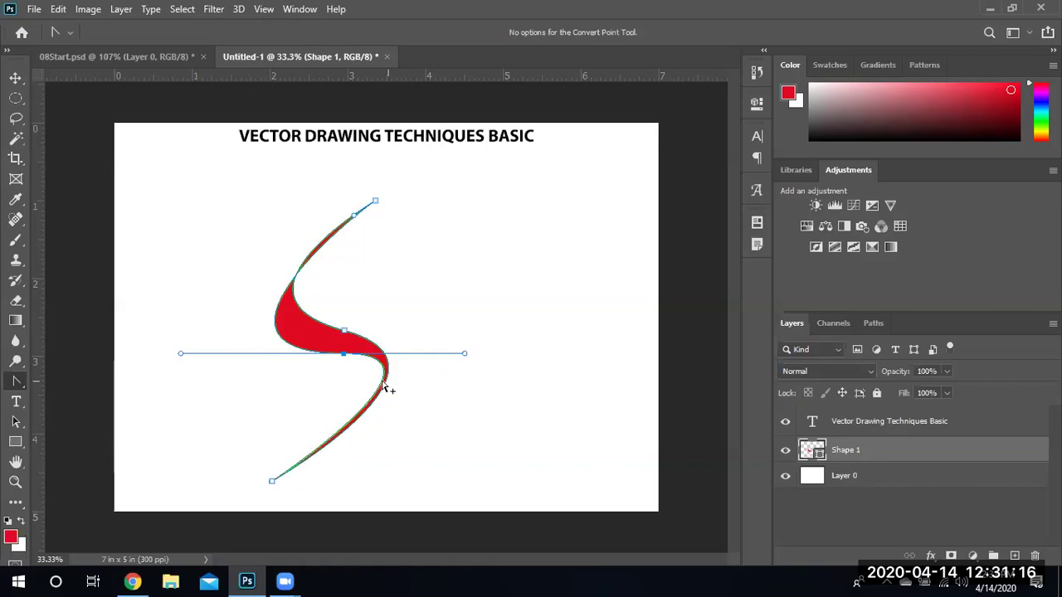
pyautogui.moveTo(464, 355); pyautogui.dragTo(417, 354)
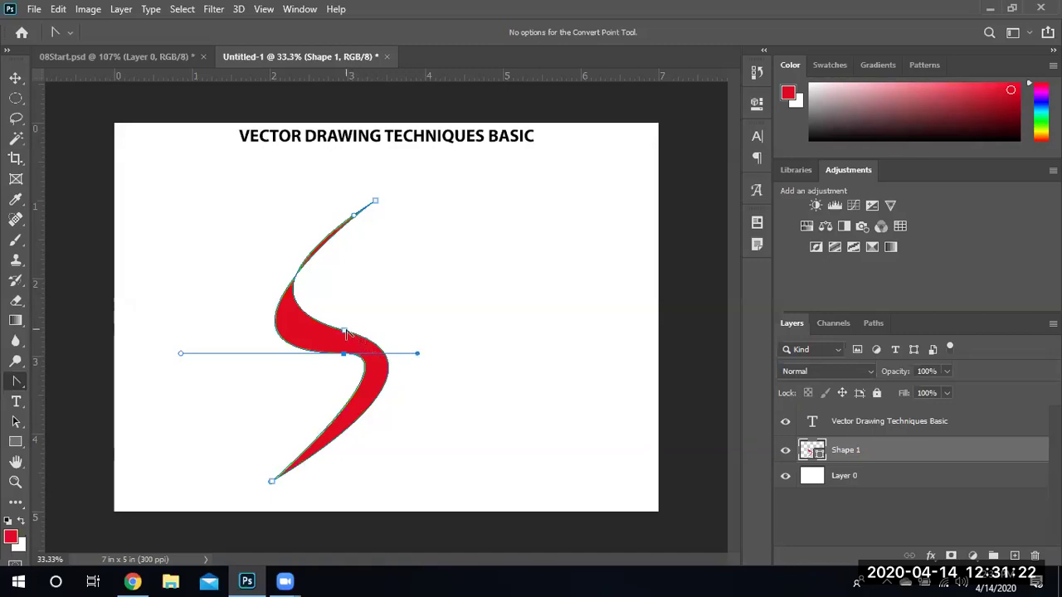
# Level the waist point's handles horizontally so the upper and lower curves flow evenly.
pyautogui.moveTo(346, 331); pyautogui.dragTo(346, 338)
pyautogui.moveTo(419, 332); pyautogui.dragTo(357, 333)
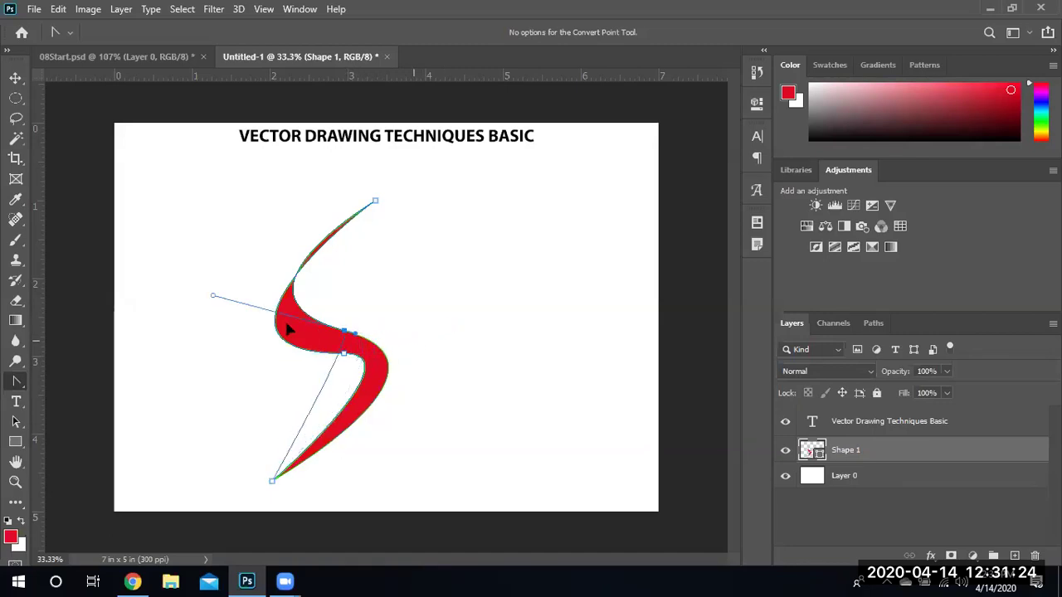
pyautogui.moveTo(288, 329); pyautogui.dragTo(505, 330)
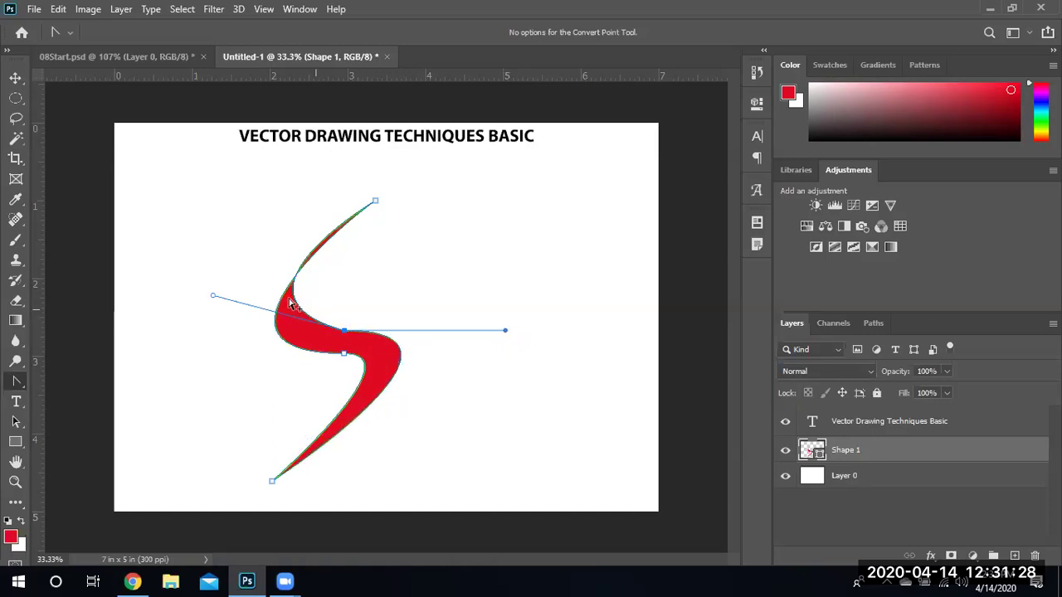
pyautogui.moveTo(214, 299); pyautogui.dragTo(213, 313)
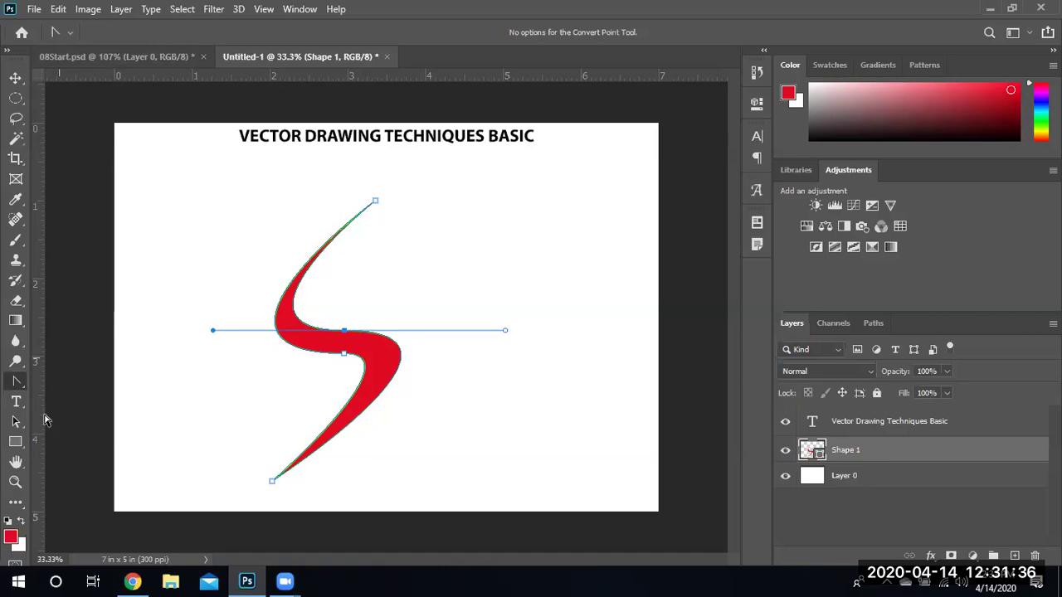
# Switch back to the standard Pen Tool and set the shape's stroke width to 10 px.
pyautogui.rightClick(17, 382)
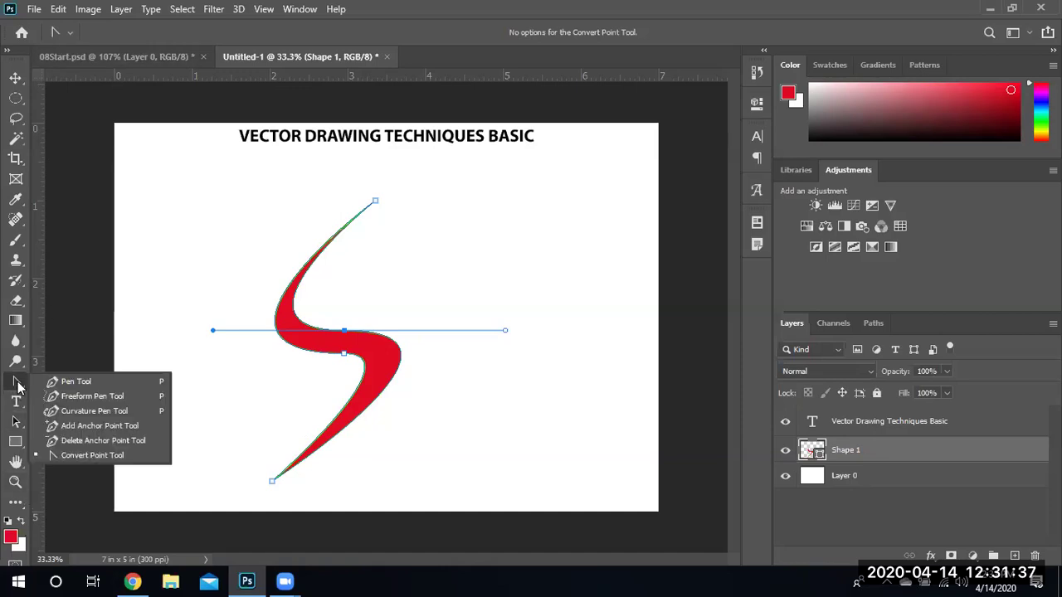
pyautogui.click(71, 382)
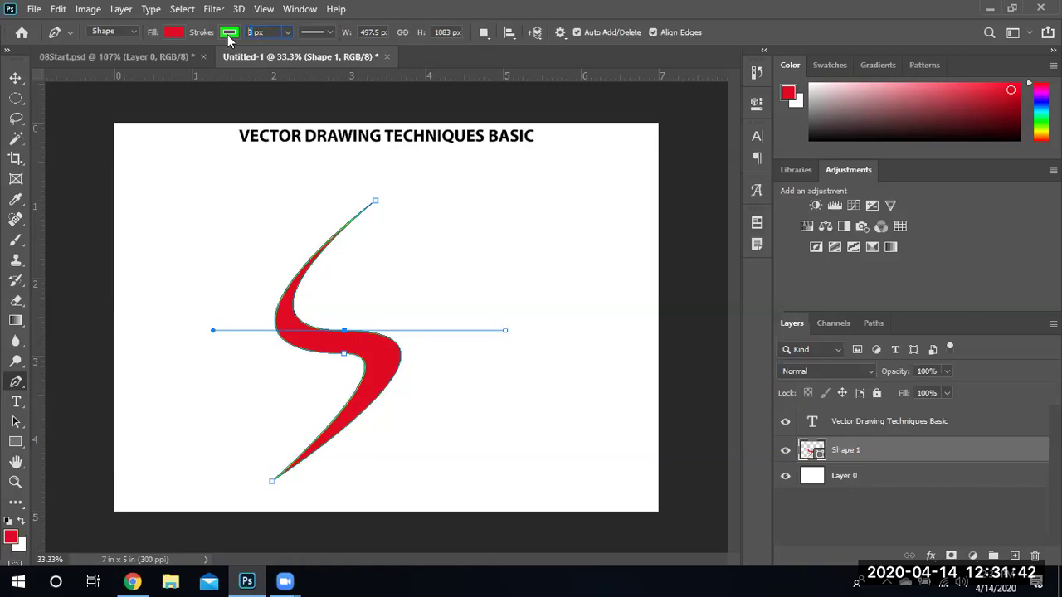
pyautogui.write('0')
pyautogui.press('Return')
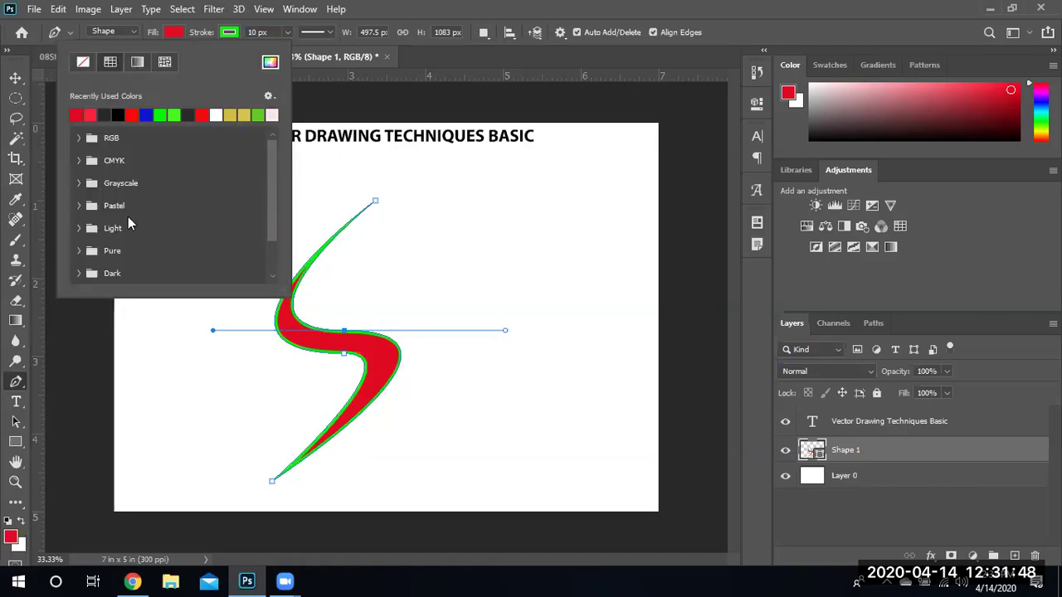
# Change the shape's fill from red to blue using the Color Picker.
pyautogui.click(272, 64)
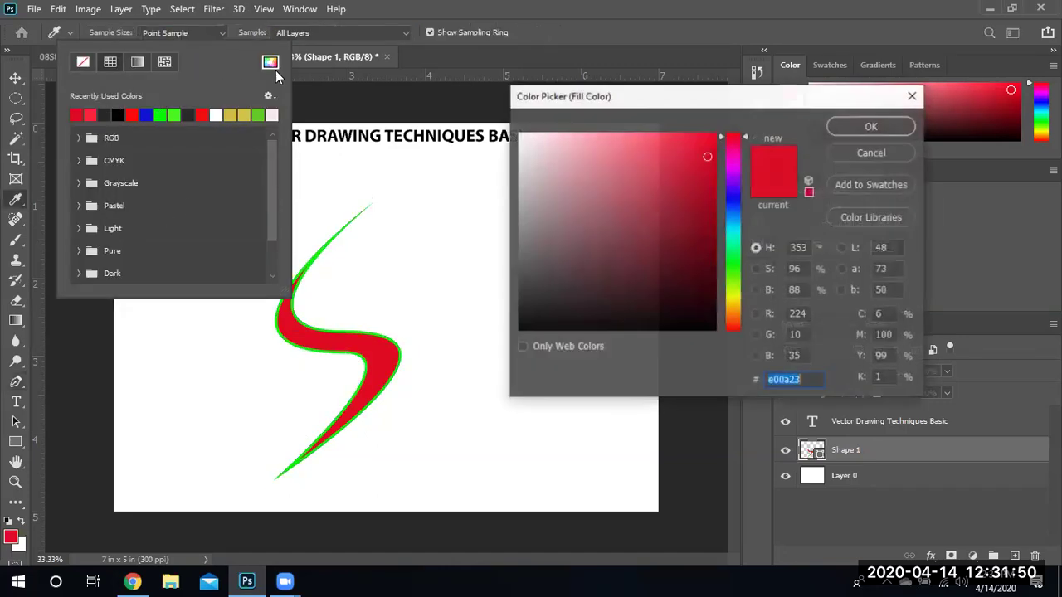
pyautogui.click(735, 200)
pyautogui.click(867, 127)
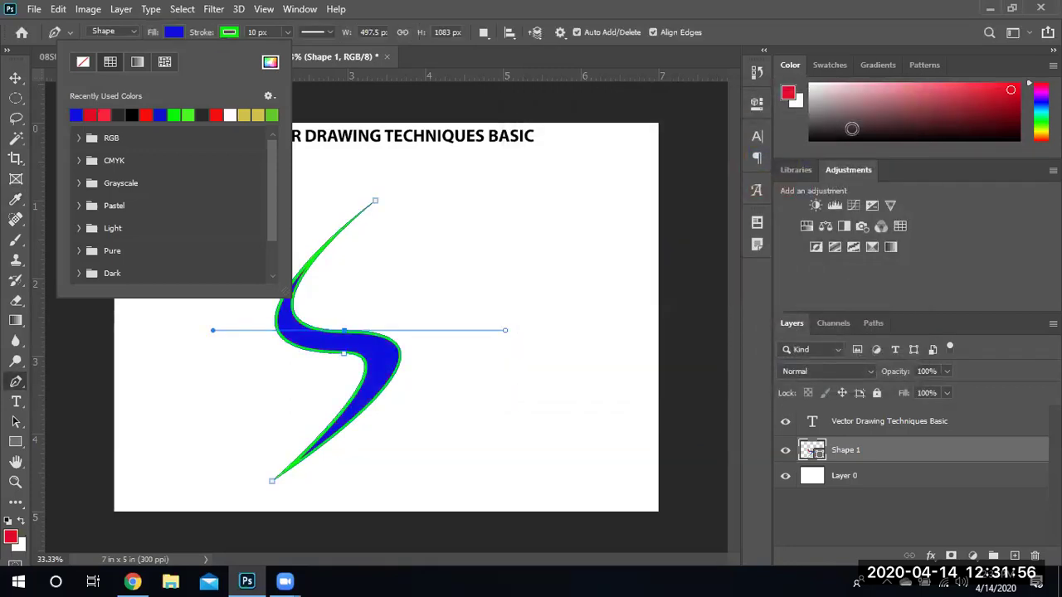
pyautogui.click(483, 32)
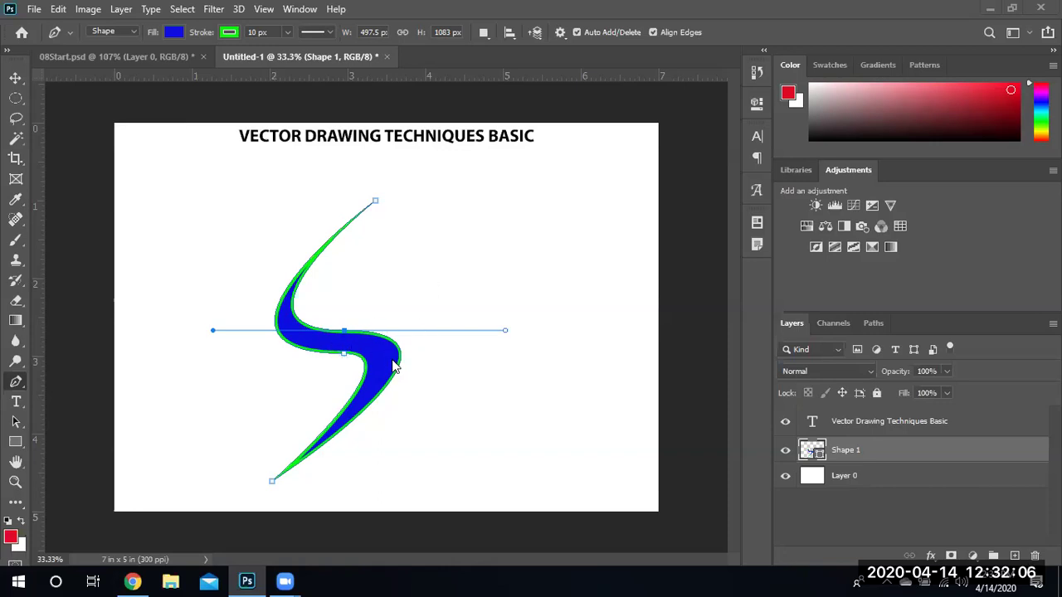
pyautogui.scroll(8, 393, 363)
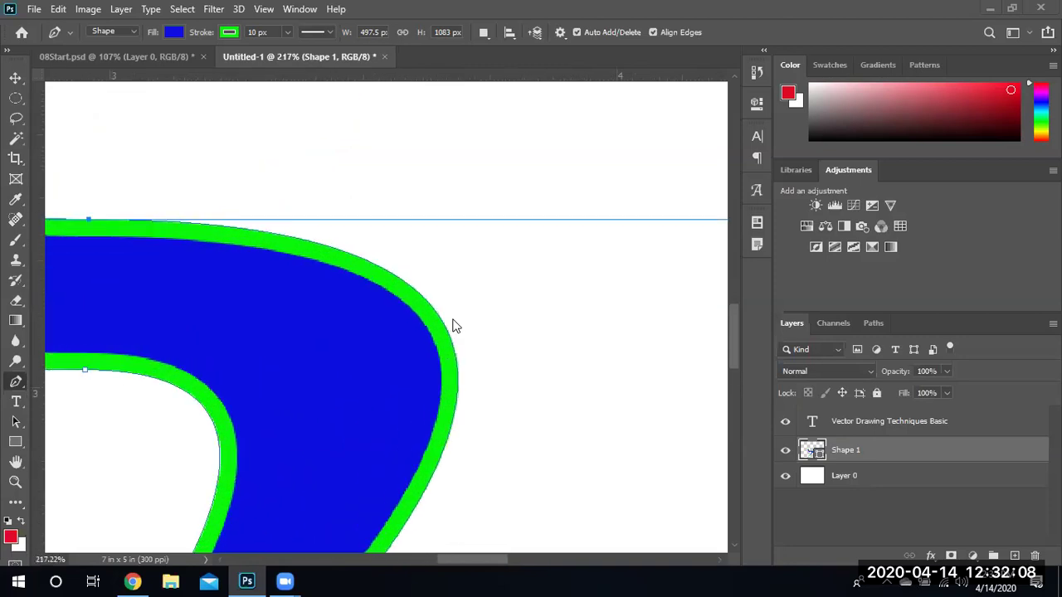
pyautogui.scroll(2, 452, 326)
pyautogui.scroll(4, 406, 316)
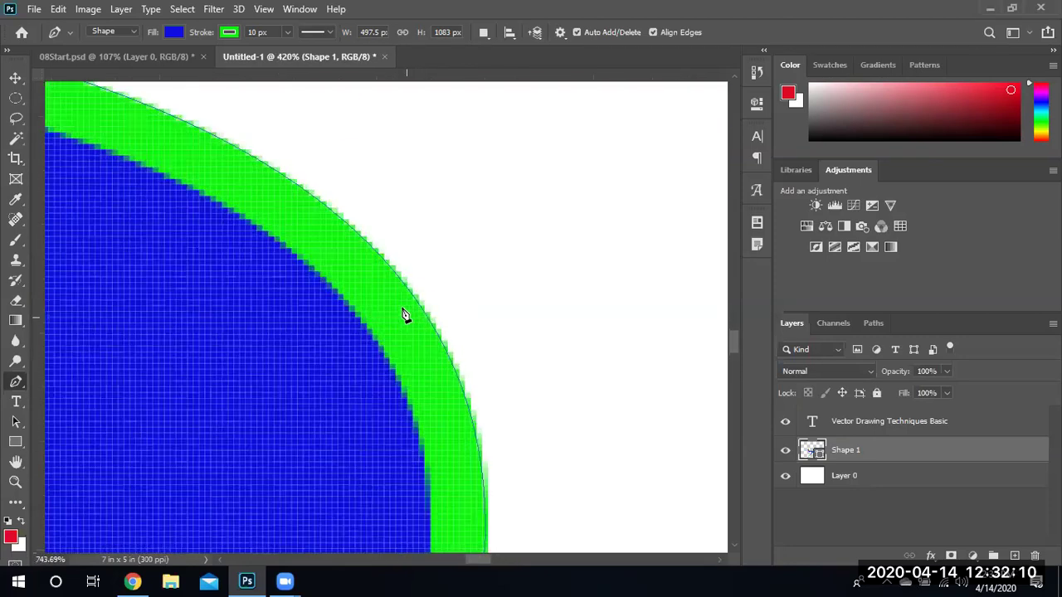
pyautogui.scroll(10, 405, 317)
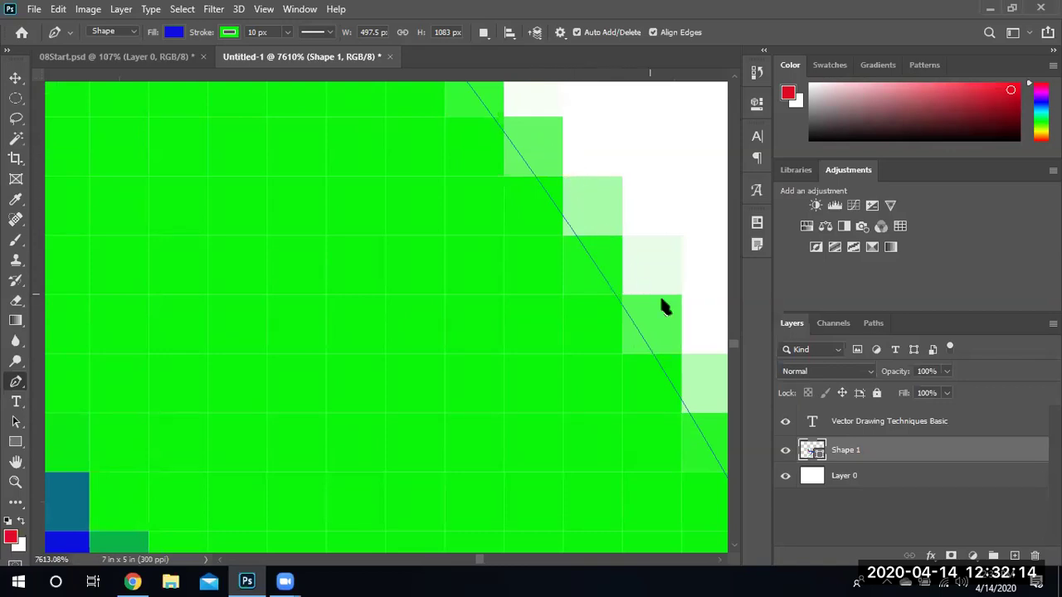
pyautogui.scroll(2, 667, 307)
pyautogui.scroll(-6, 650, 278)
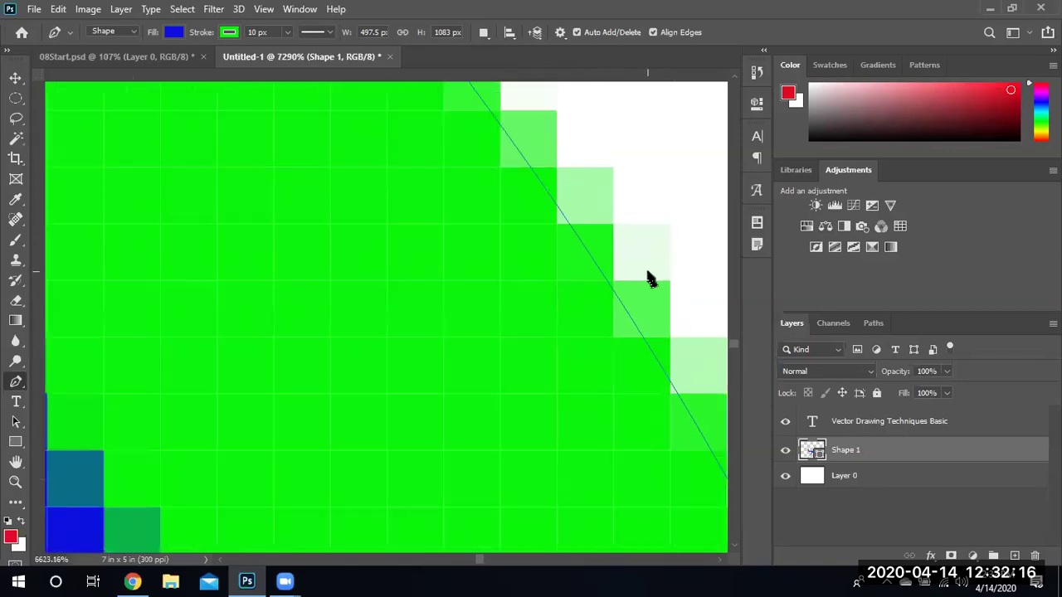
pyautogui.scroll(-1, 539, 302)
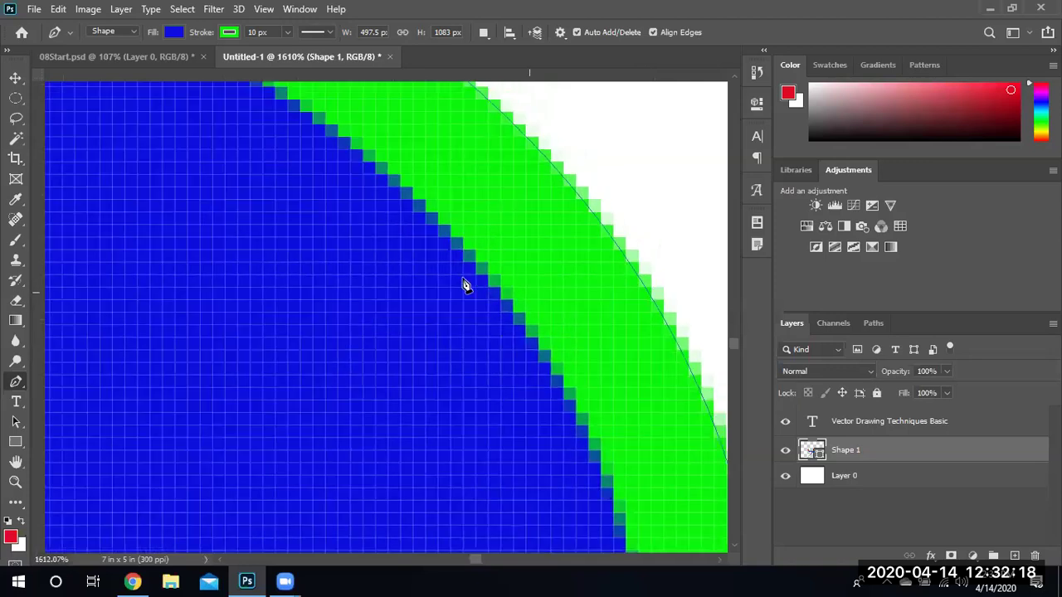
pyautogui.scroll(3, 462, 280)
pyautogui.scroll(-3, 572, 279)
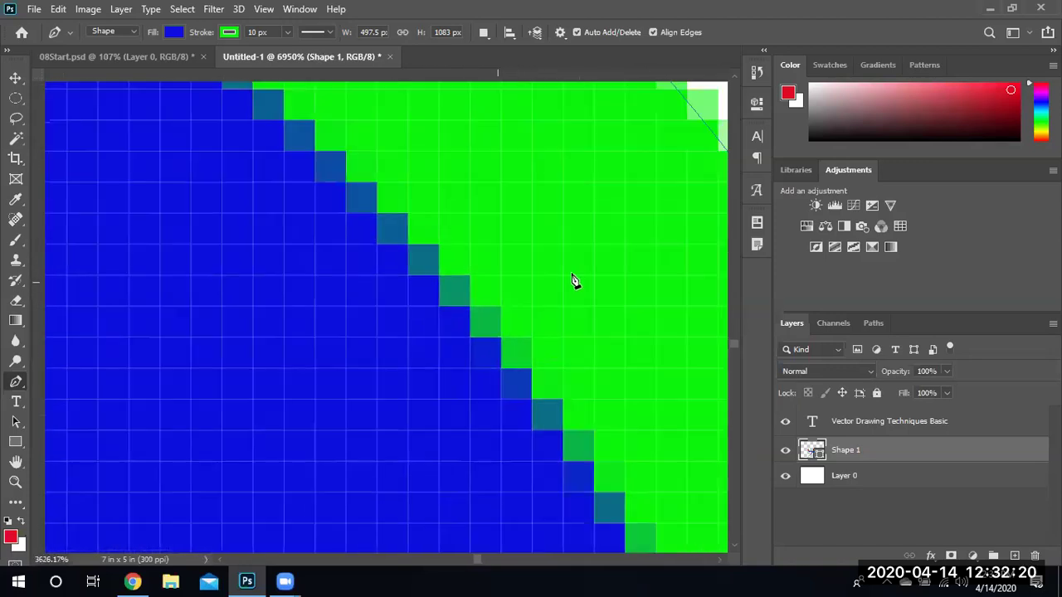
pyautogui.scroll(-1, 627, 201)
pyautogui.scroll(-2, 630, 196)
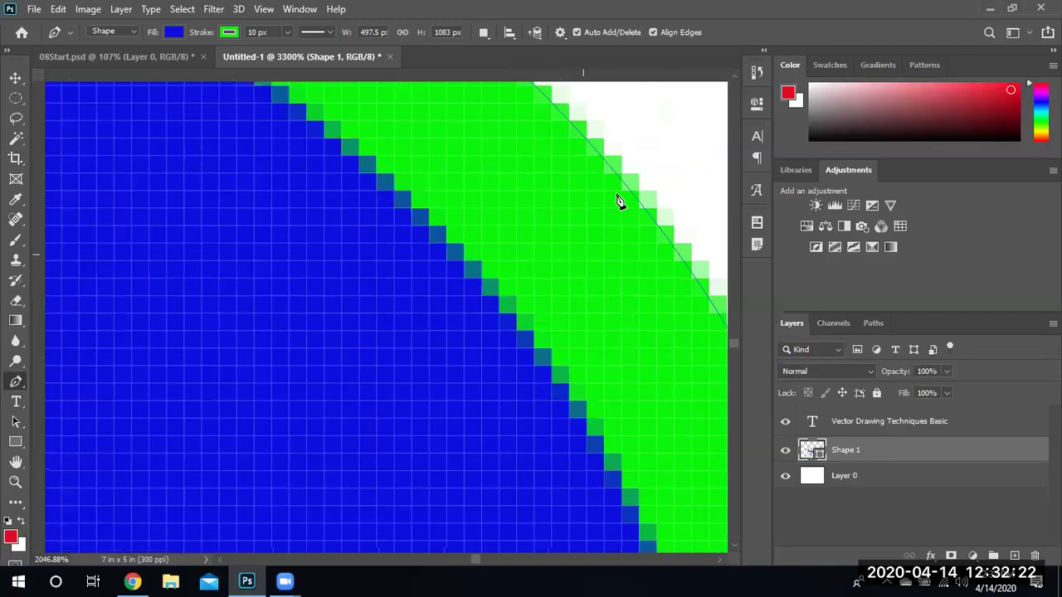
pyautogui.scroll(4, 619, 199)
pyautogui.scroll(-1, 612, 210)
pyautogui.scroll(-3, 608, 211)
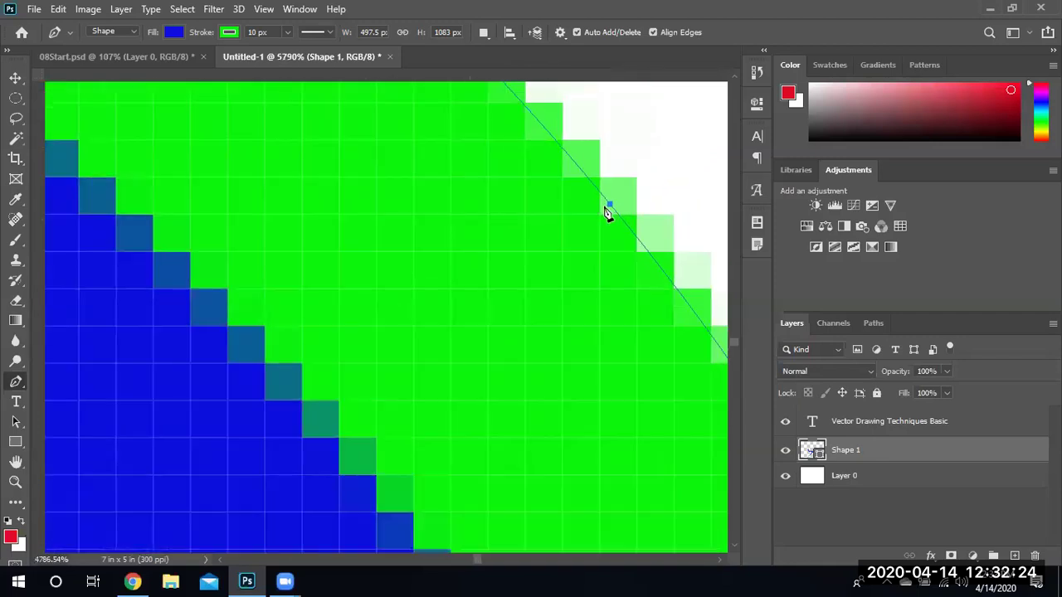
pyautogui.scroll(-15, 562, 231)
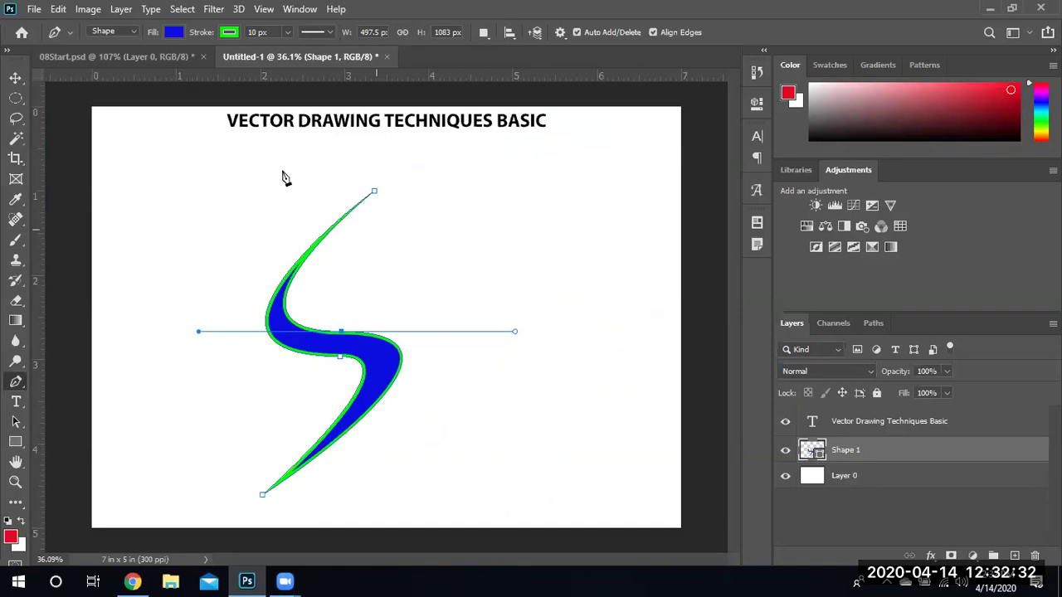
# Dismiss the pen tool error and switch to the Move tool.
pyautogui.click(249, 186)
pyautogui.click(517, 225)
pyautogui.click(15, 77)
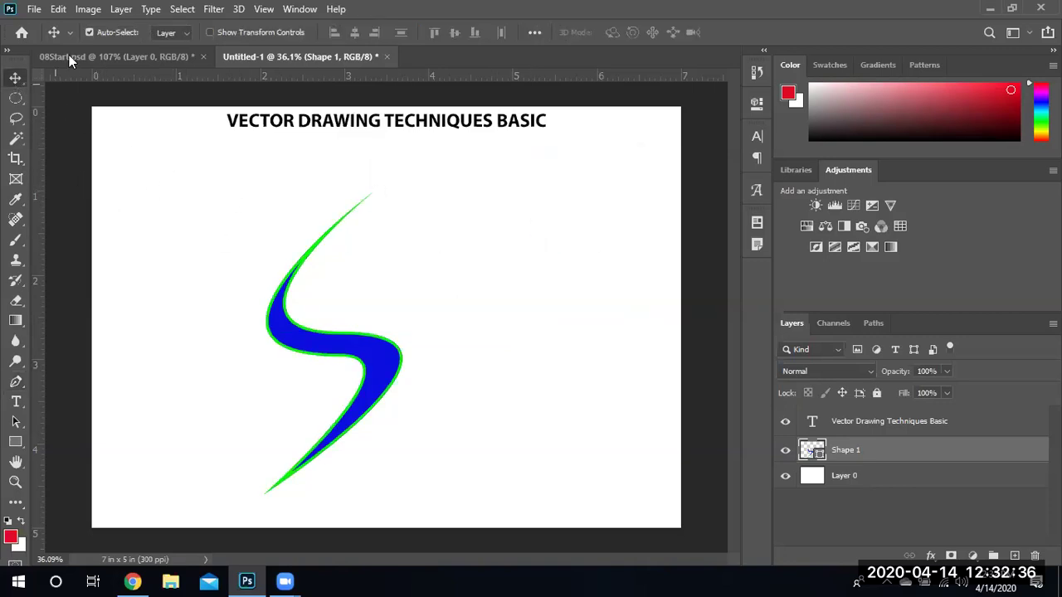
pyautogui.click(63, 13)
pyautogui.click(536, 235)
# Select the white Layer 0 background and delete it, leaving a transparent canvas.
pyautogui.click(282, 248)
pyautogui.moveTo(282, 248); pyautogui.dragTo(207, 219)
pyautogui.press('Delete')
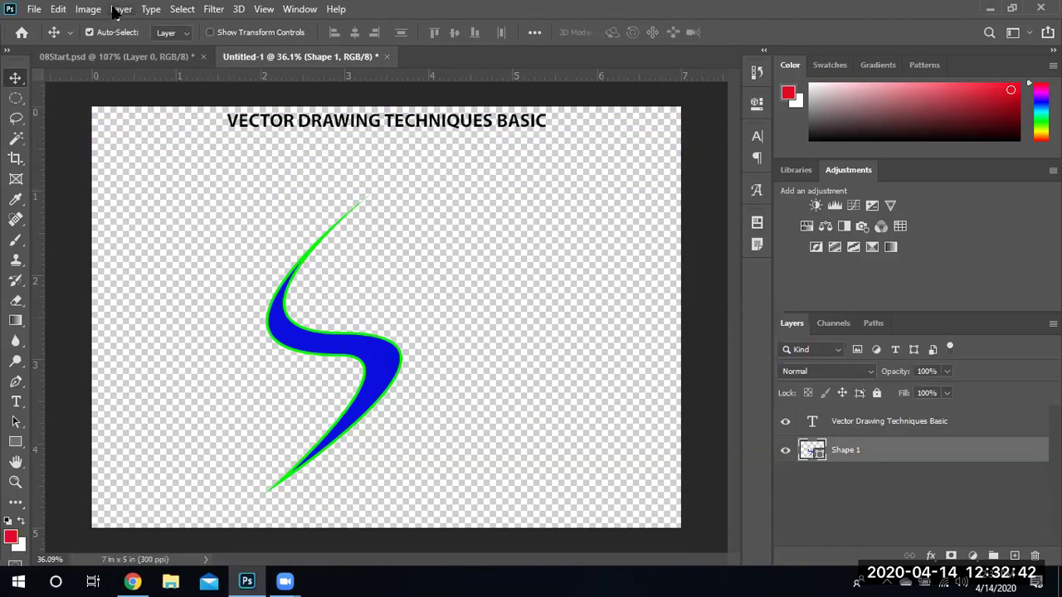
pyautogui.click(58, 9)
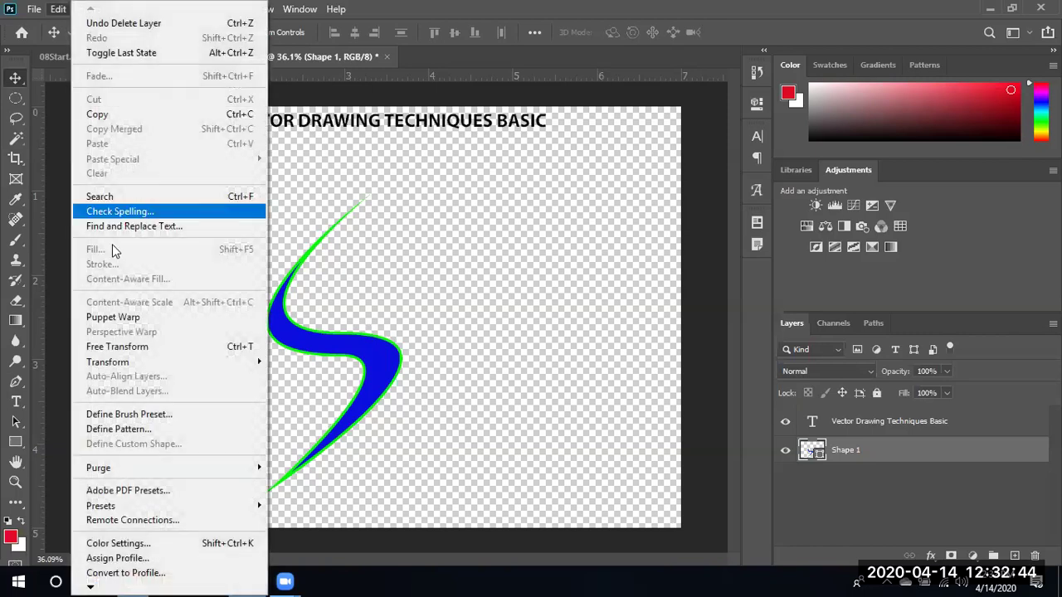
# Start Free Transform on the S shape and enlarge it to about 259%.
pyautogui.click(141, 347)
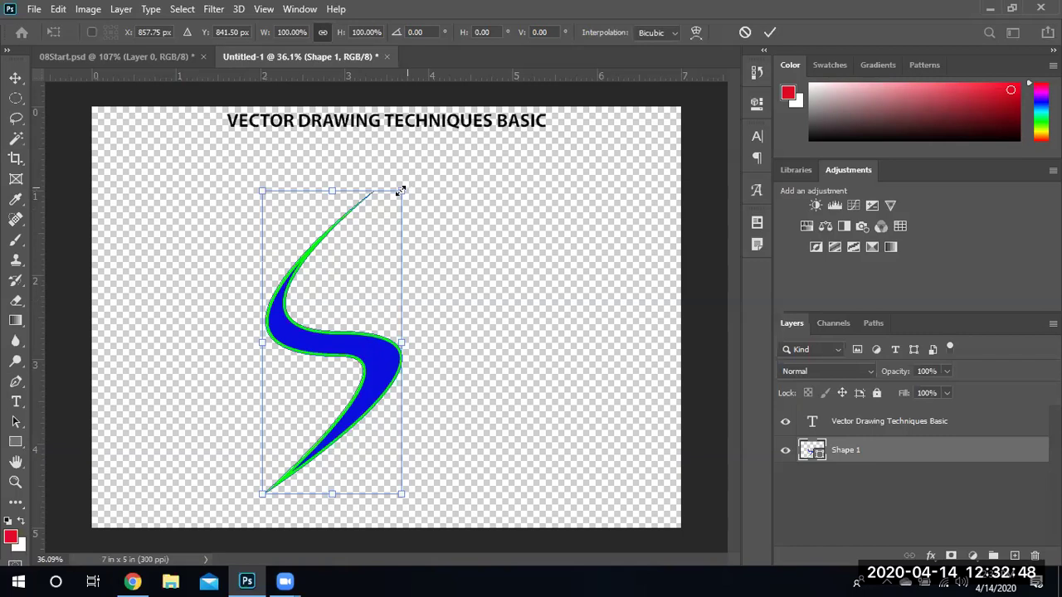
pyautogui.moveTo(415, 178); pyautogui.dragTo(929, 10)
pyautogui.moveTo(263, 494); pyautogui.dragTo(66, 544)
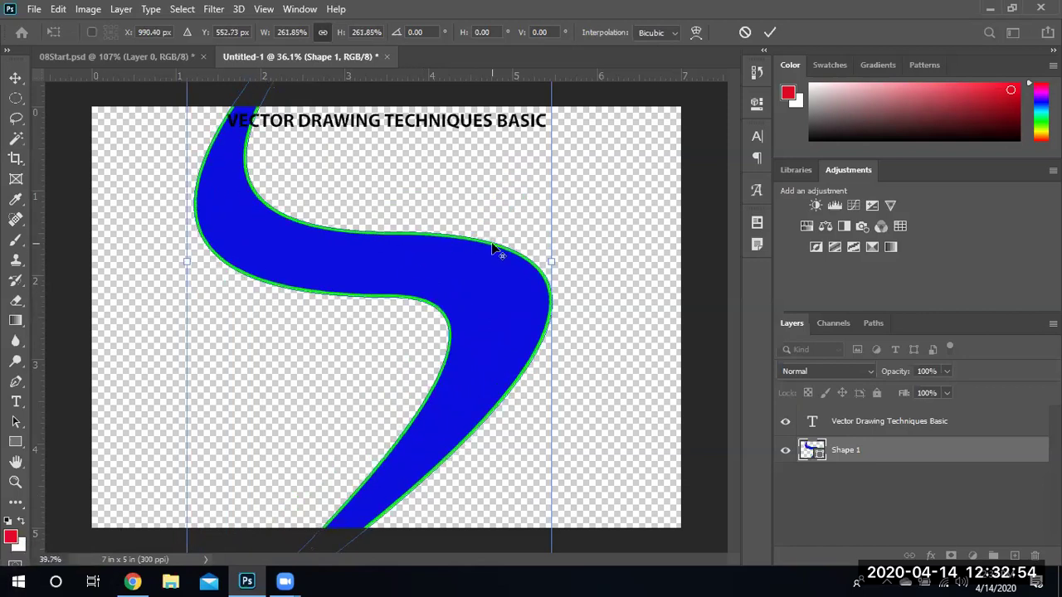
pyautogui.scroll(4, 493, 249)
pyautogui.scroll(2, 438, 306)
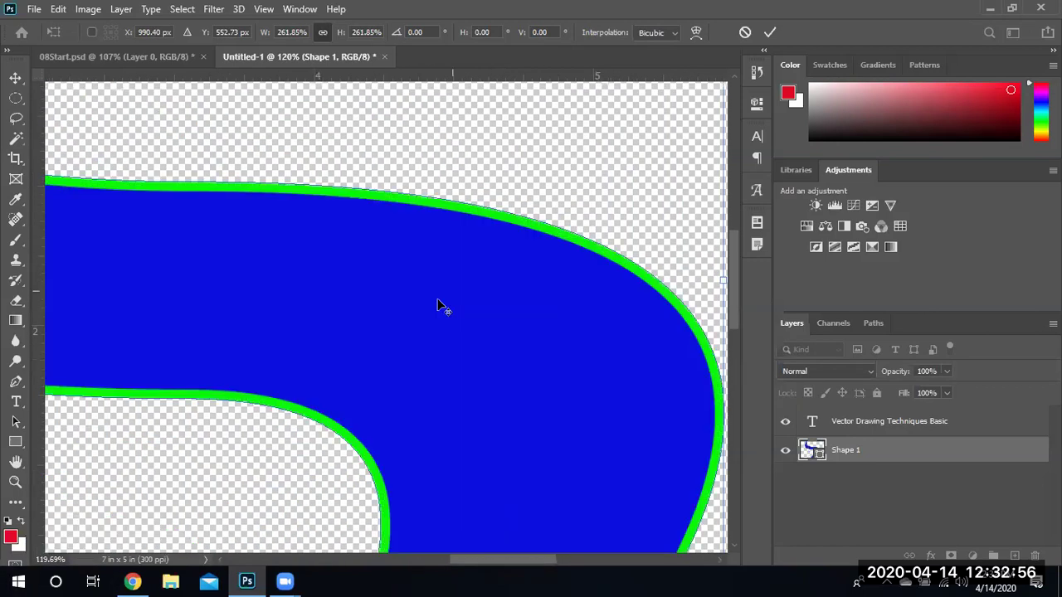
pyautogui.scroll(-7, 437, 306)
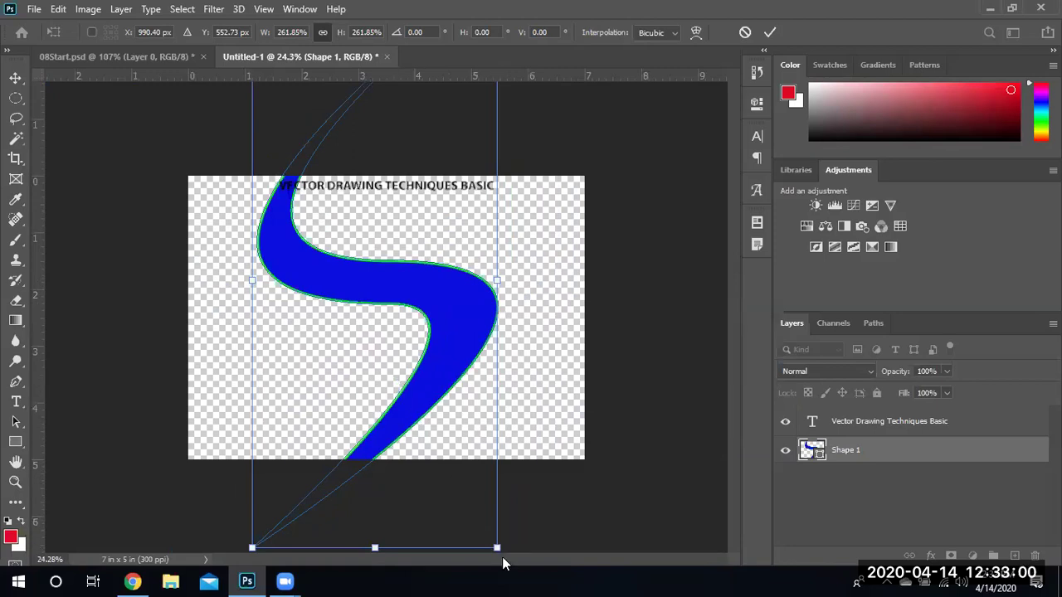
# Scale the S shape further to 307.29% so it extends past the canvas top and bottom.
pyautogui.moveTo(495, 548); pyautogui.dragTo(540, 580)
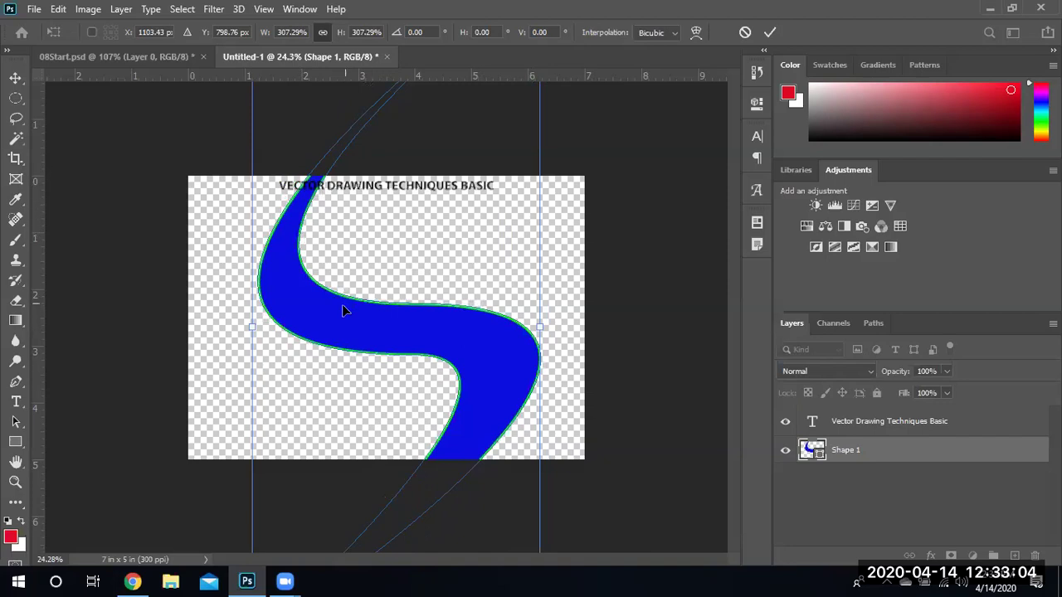
pyautogui.scroll(3, 368, 303)
pyautogui.scroll(1, 265, 396)
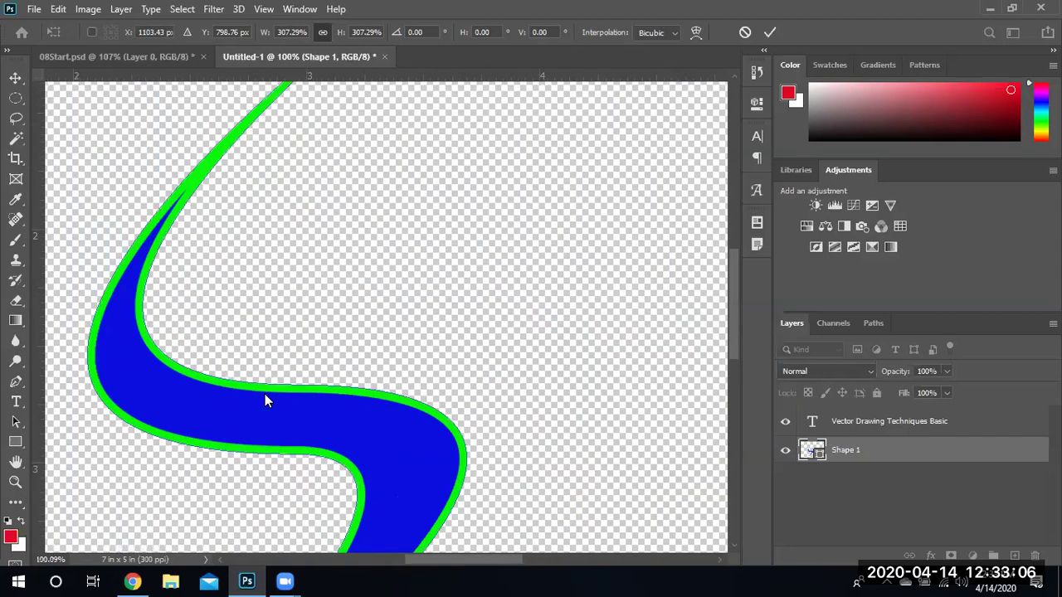
pyautogui.scroll(5, 332, 282)
pyautogui.scroll(2, 339, 262)
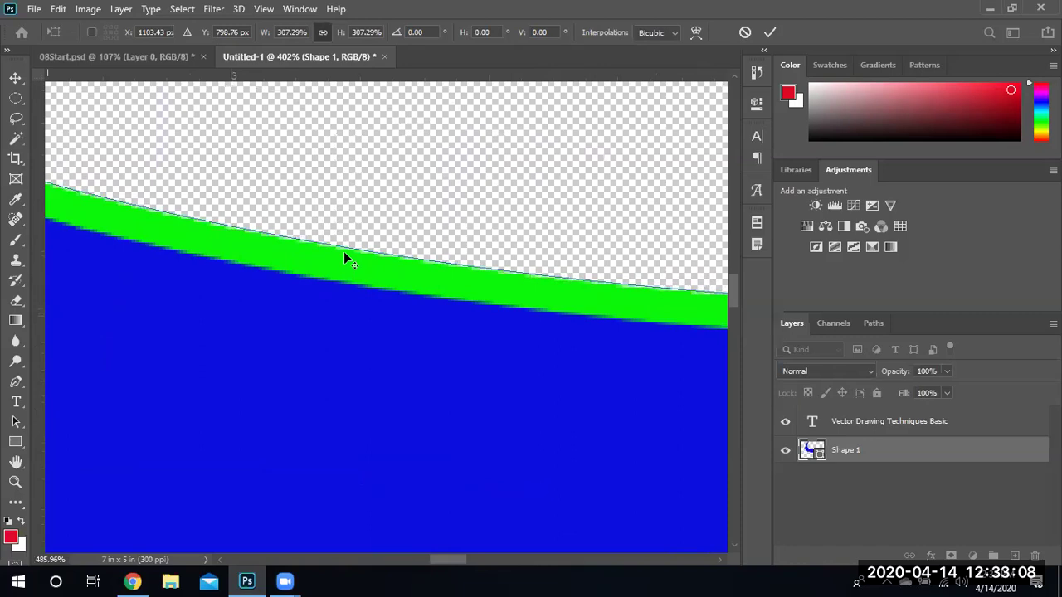
pyautogui.scroll(6, 336, 168)
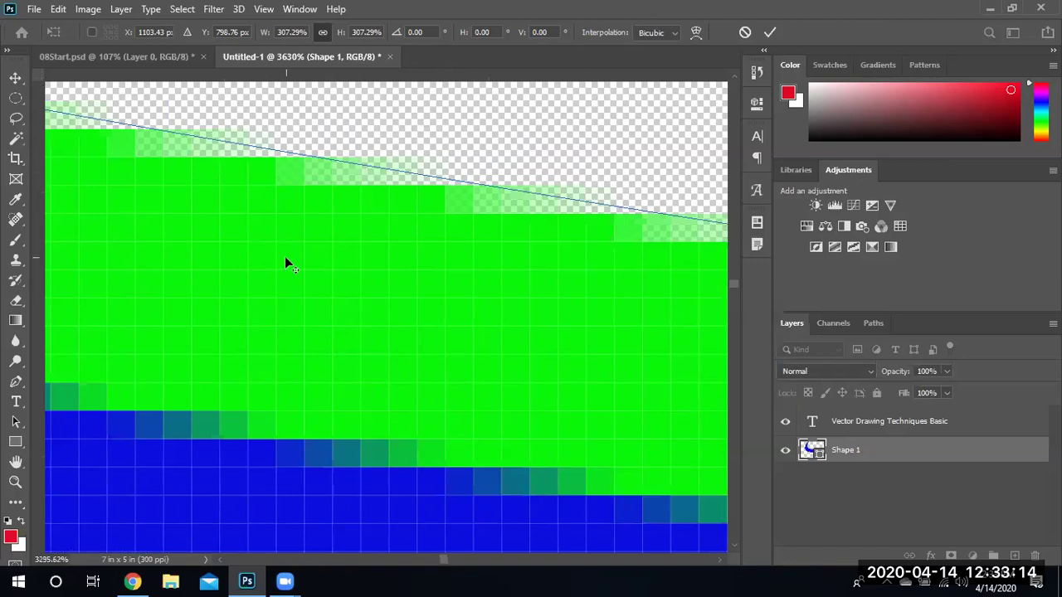
pyautogui.scroll(-2, 284, 258)
pyautogui.scroll(-10, 291, 284)
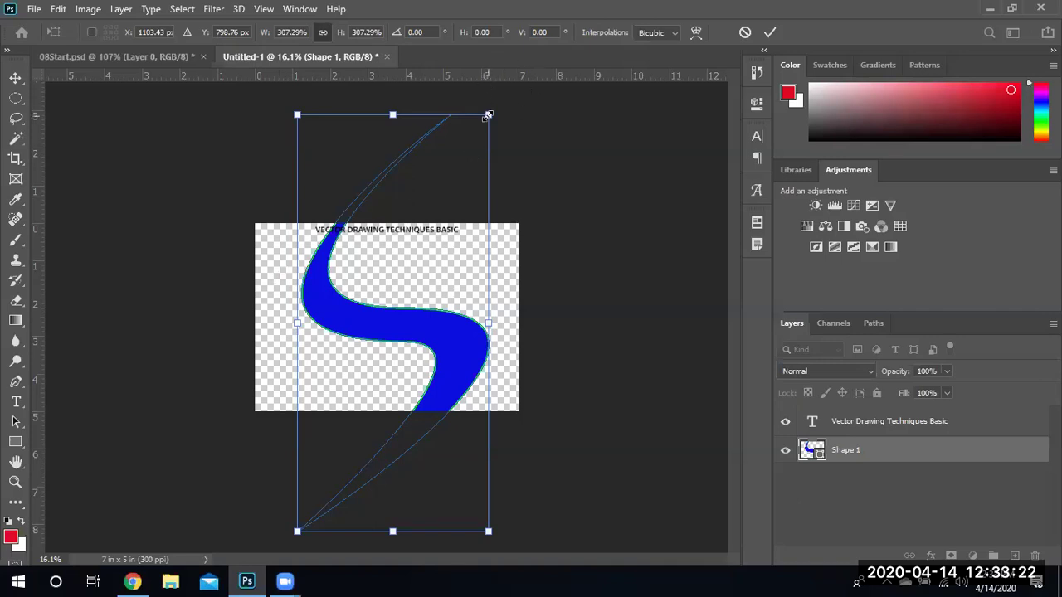
# Squash and skew the S to about 313% width by 83% height, then commit the transform.
pyautogui.moveTo(487, 116); pyautogui.dragTo(492, 255)
pyautogui.moveTo(296, 112); pyautogui.dragTo(290, 241)
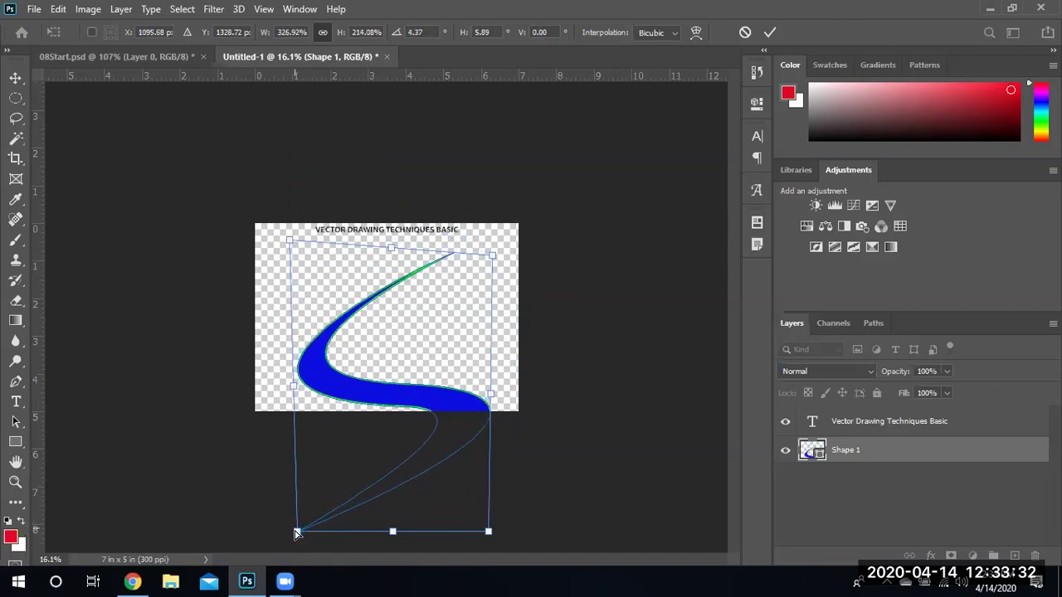
pyautogui.moveTo(296, 531); pyautogui.dragTo(299, 387)
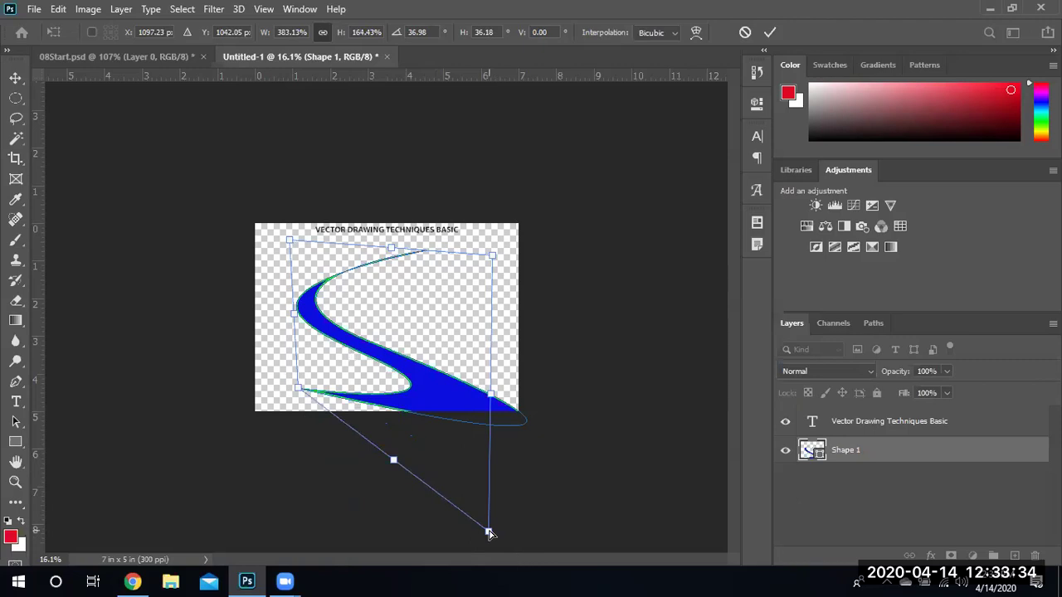
pyautogui.moveTo(489, 531); pyautogui.dragTo(483, 340)
pyautogui.moveTo(290, 246); pyautogui.dragTo(299, 275)
pyautogui.click(768, 34)
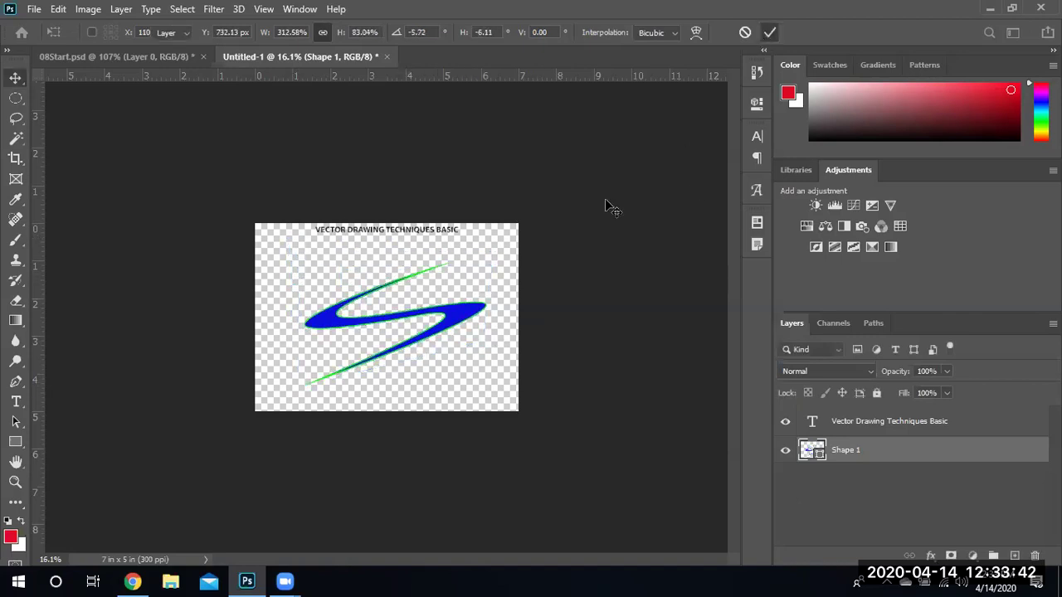
pyautogui.scroll(1, 381, 315)
pyautogui.scroll(20, 382, 315)
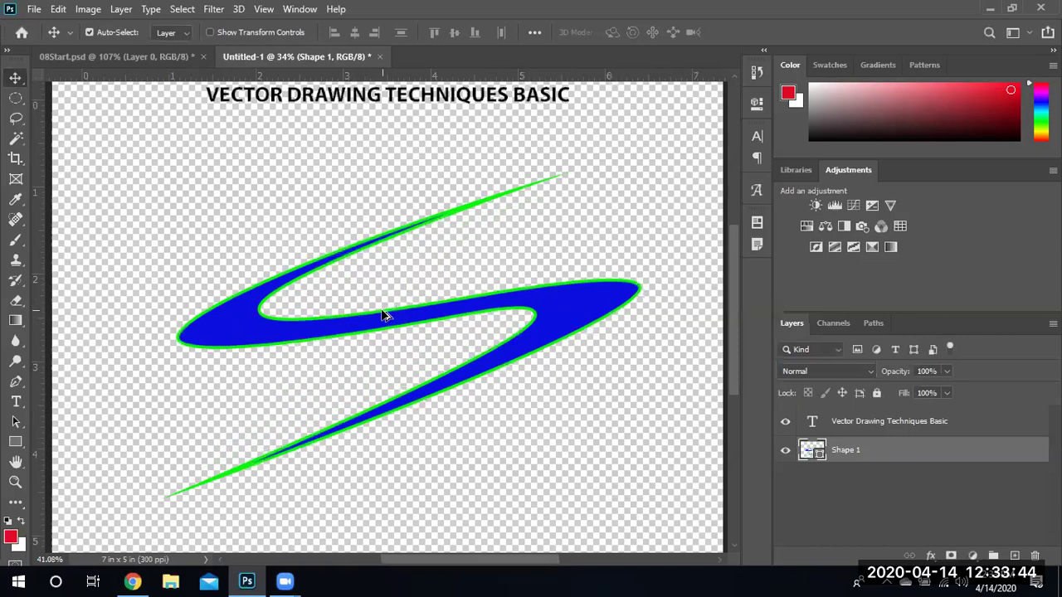
pyautogui.scroll(15, 381, 314)
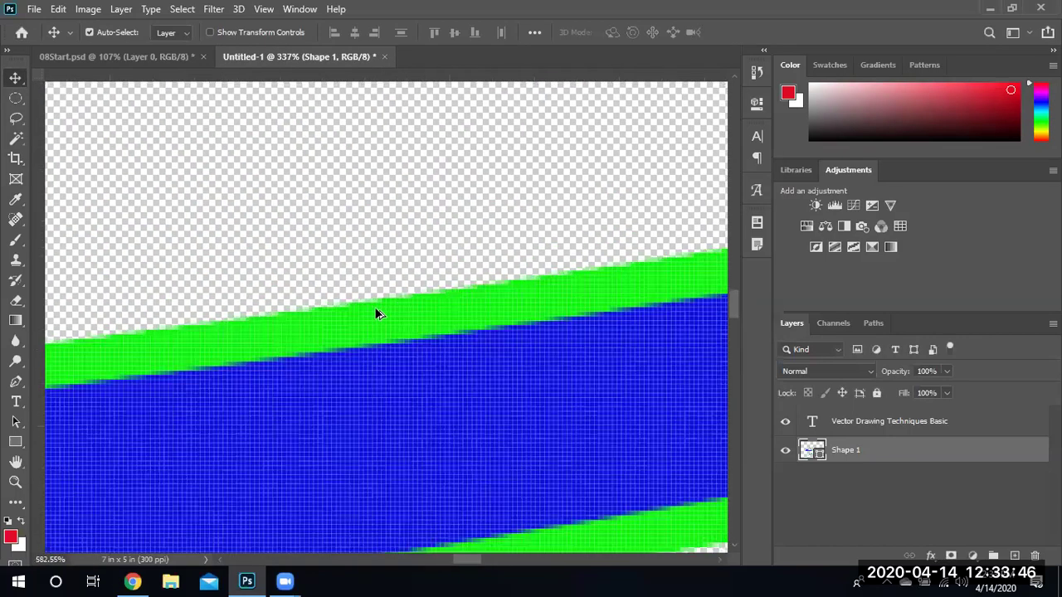
pyautogui.scroll(-20, 373, 303)
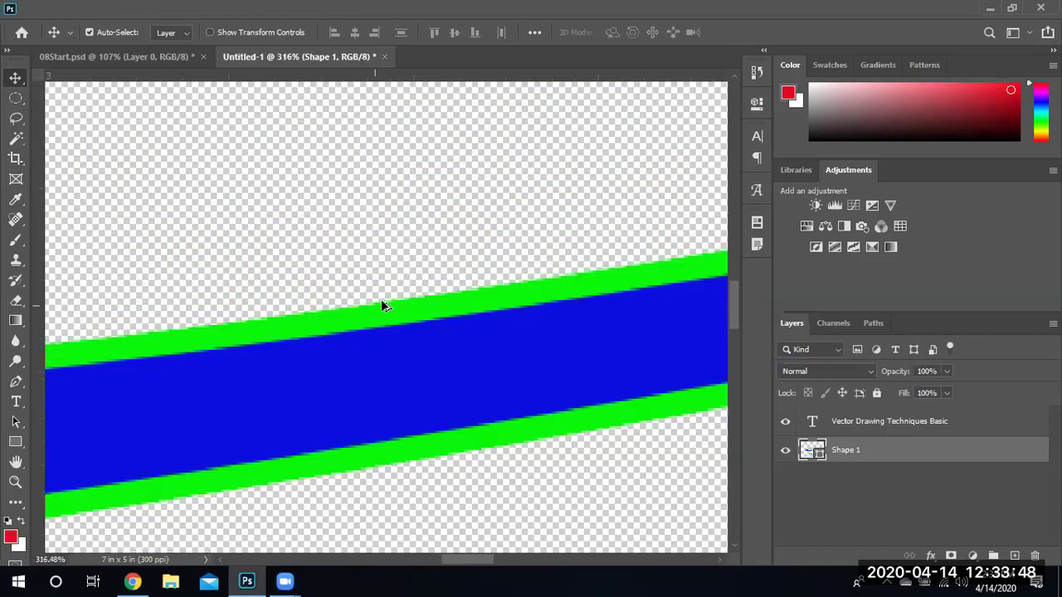
pyautogui.scroll(-3, 418, 247)
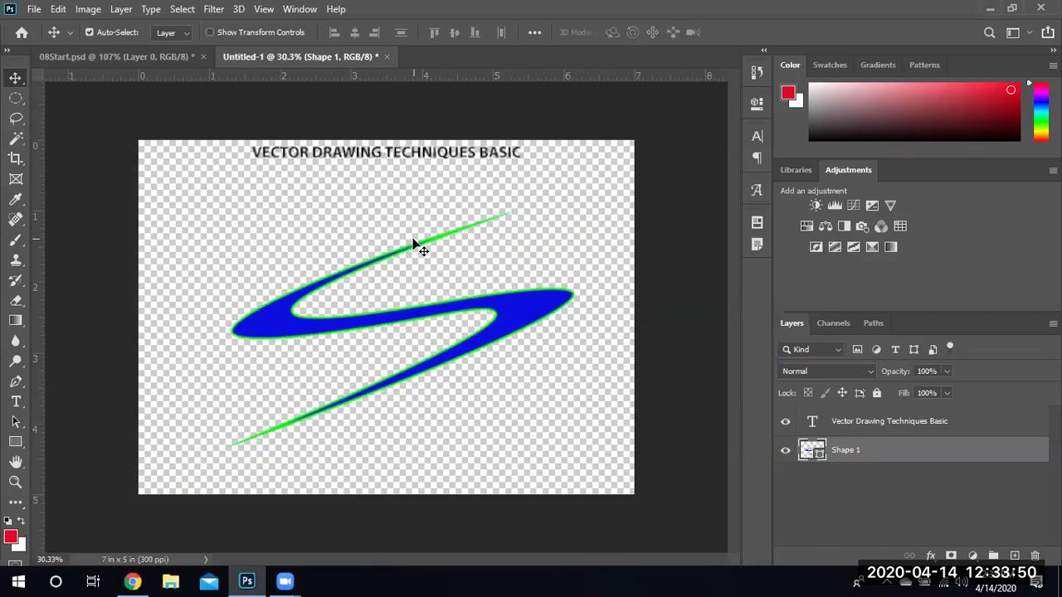